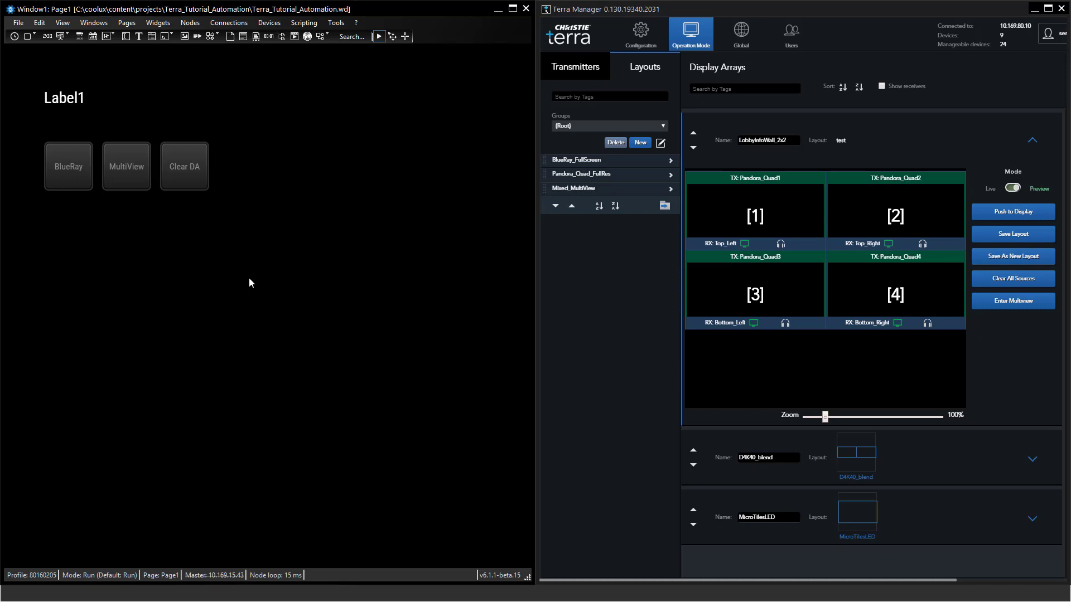
# - Test the BlueRay and MultiView layout buttons, and examine the BlueRay button's On Press script
pyautogui.click(69, 168)
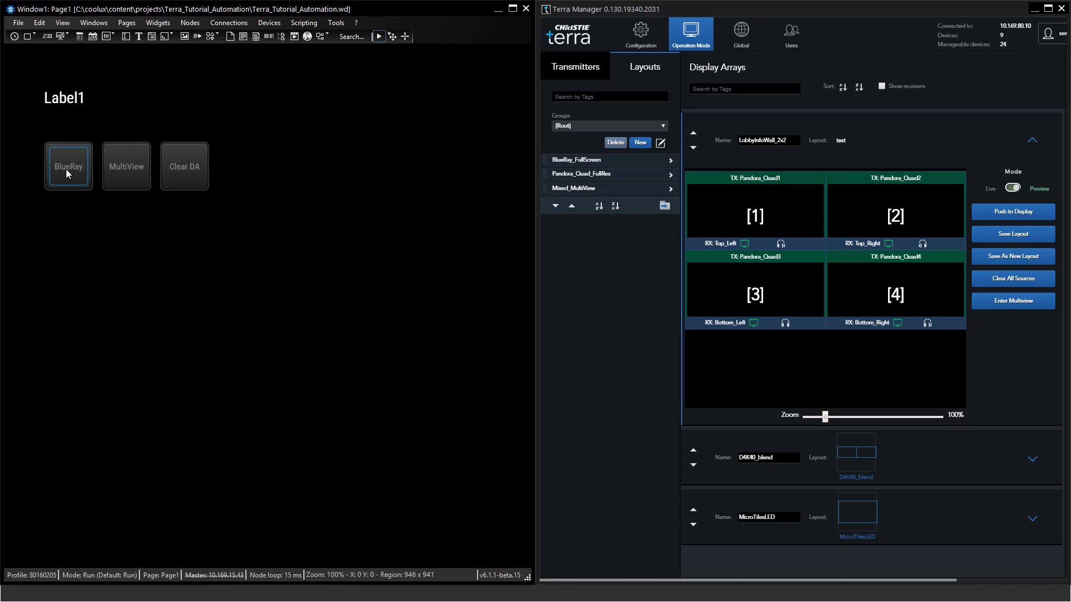
pyautogui.rightClick(65, 169)
pyautogui.click(102, 178)
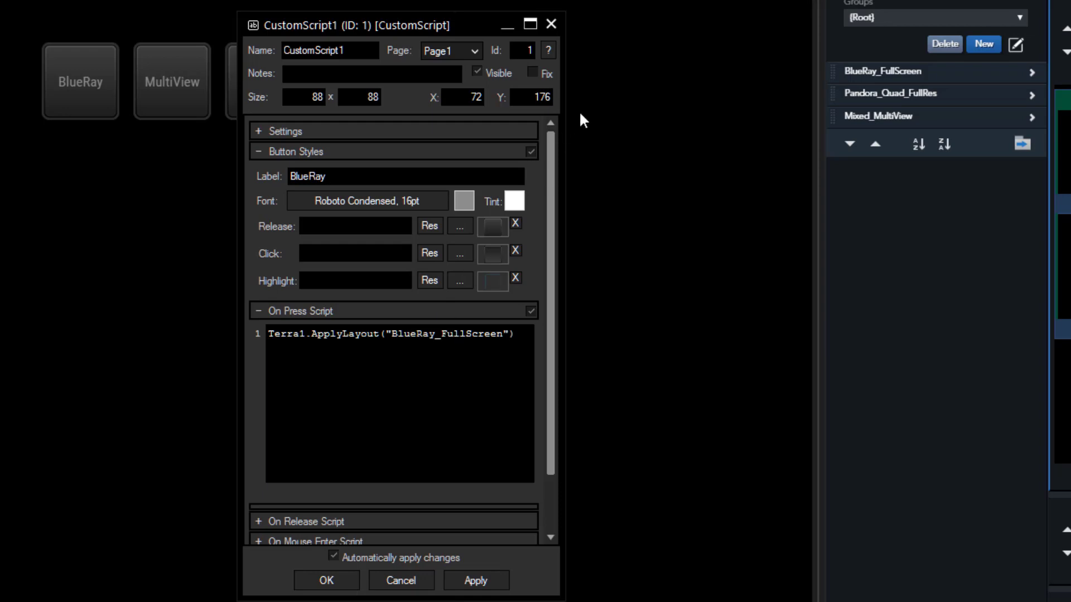
pyautogui.click(550, 24)
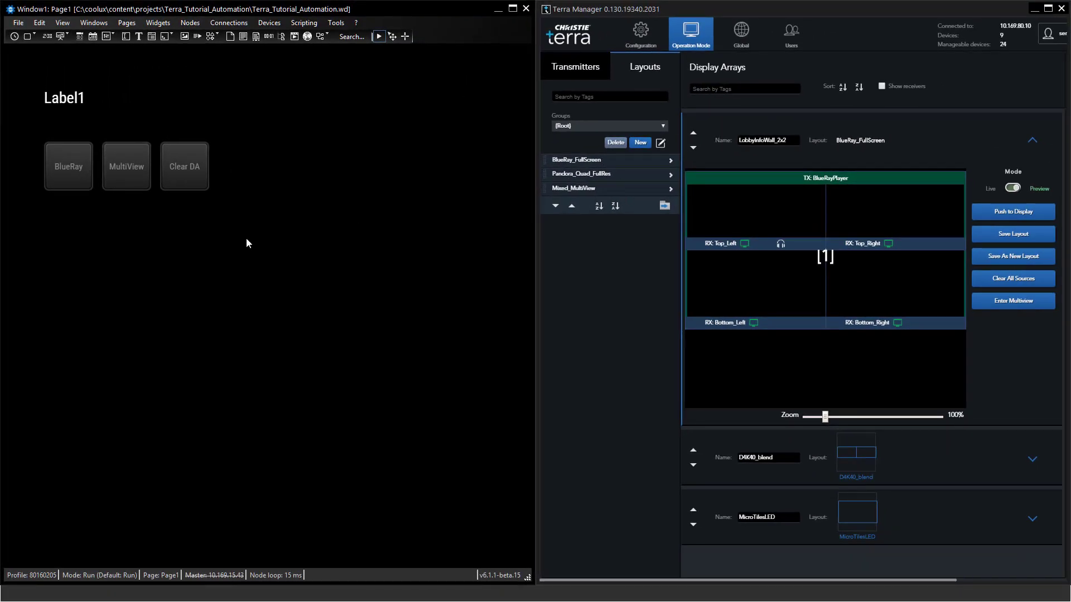
pyautogui.click(139, 175)
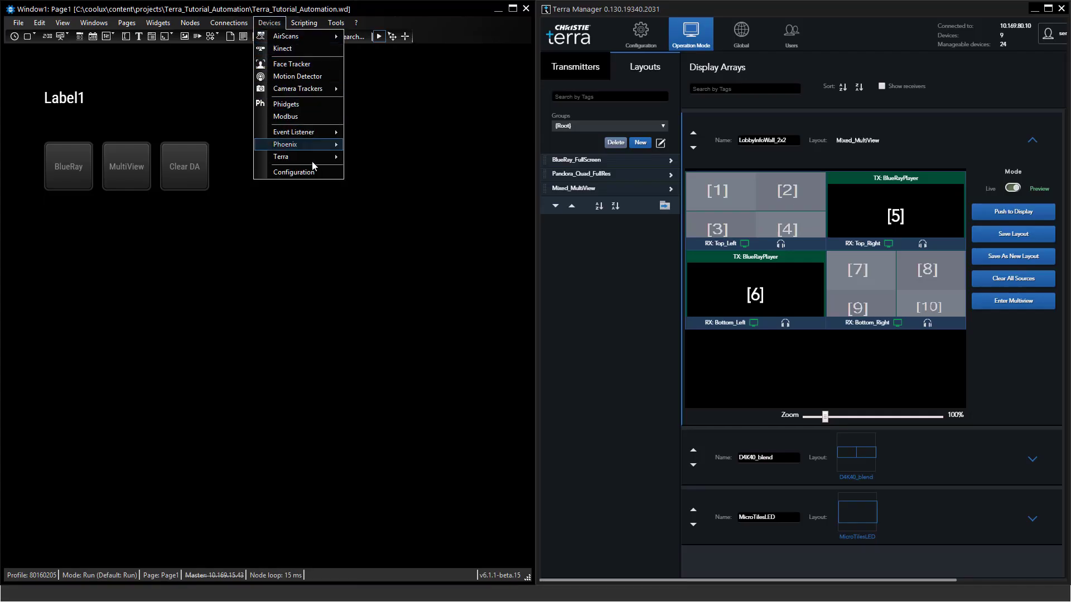
# - Create an Event Listener in the device configuration and set its event to Terra1.LayoutApplied
pyautogui.click(294, 172)
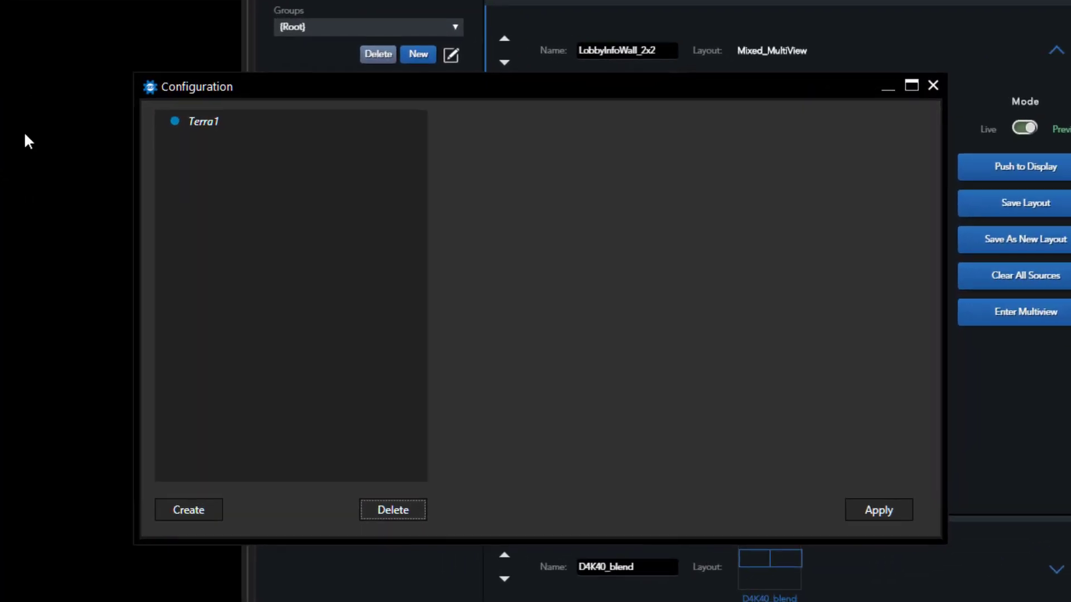
pyautogui.click(233, 127)
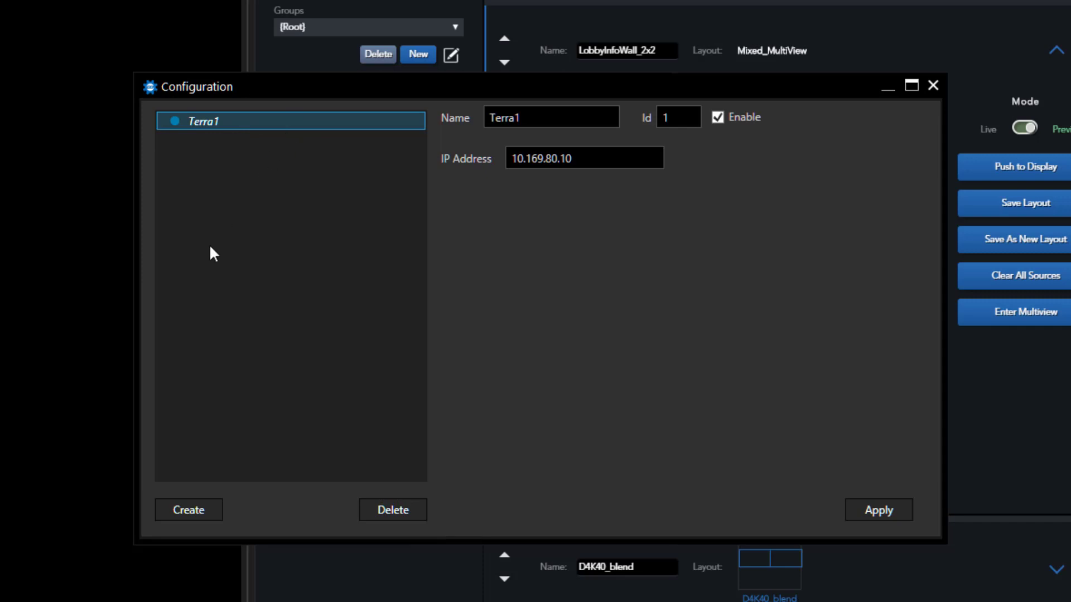
pyautogui.click(207, 510)
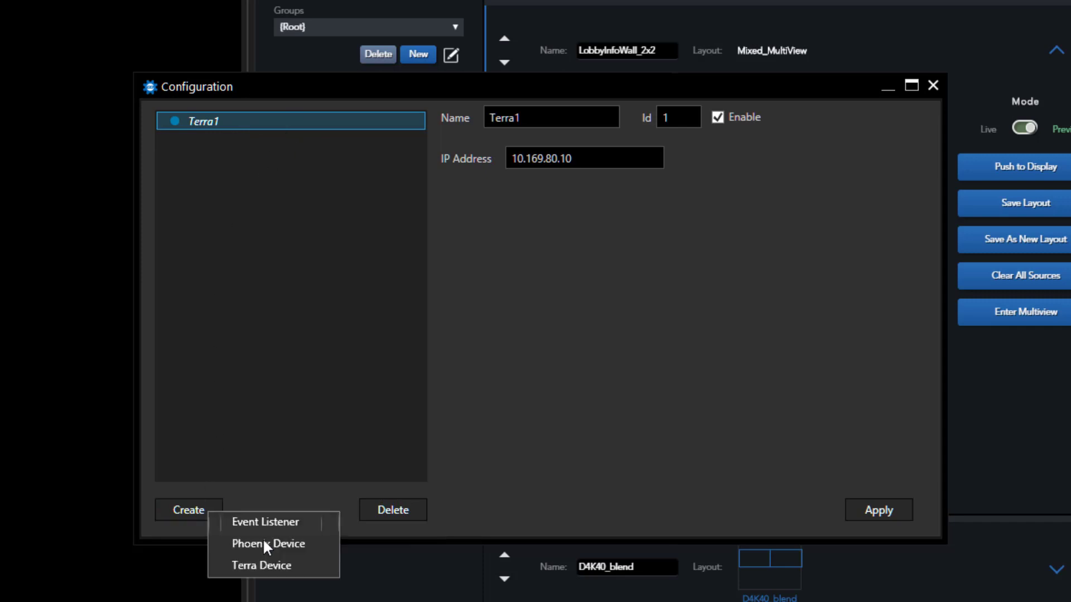
pyautogui.click(298, 526)
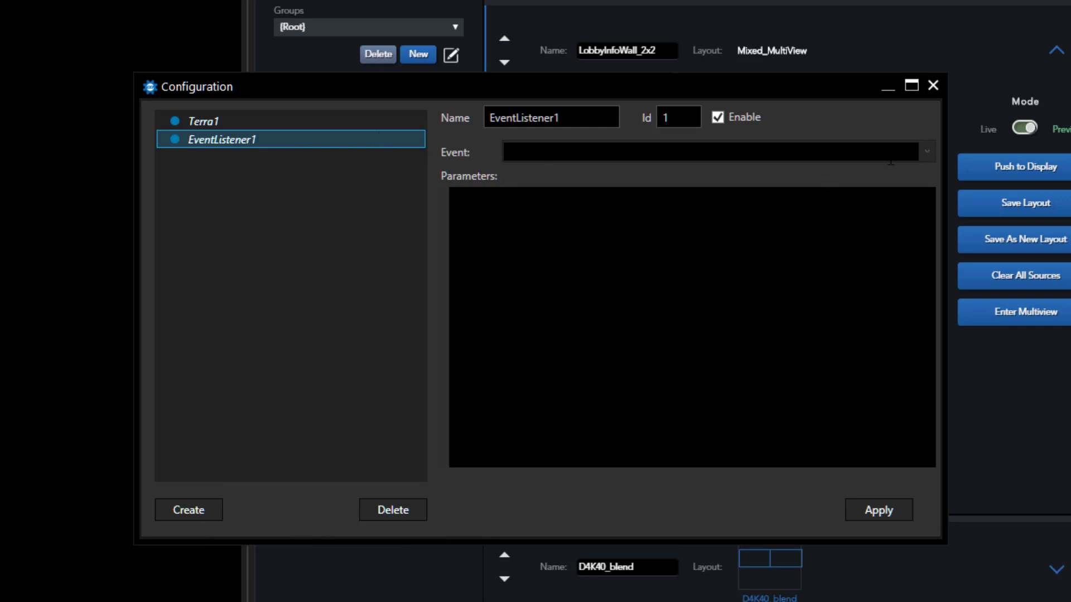
pyautogui.click(925, 150)
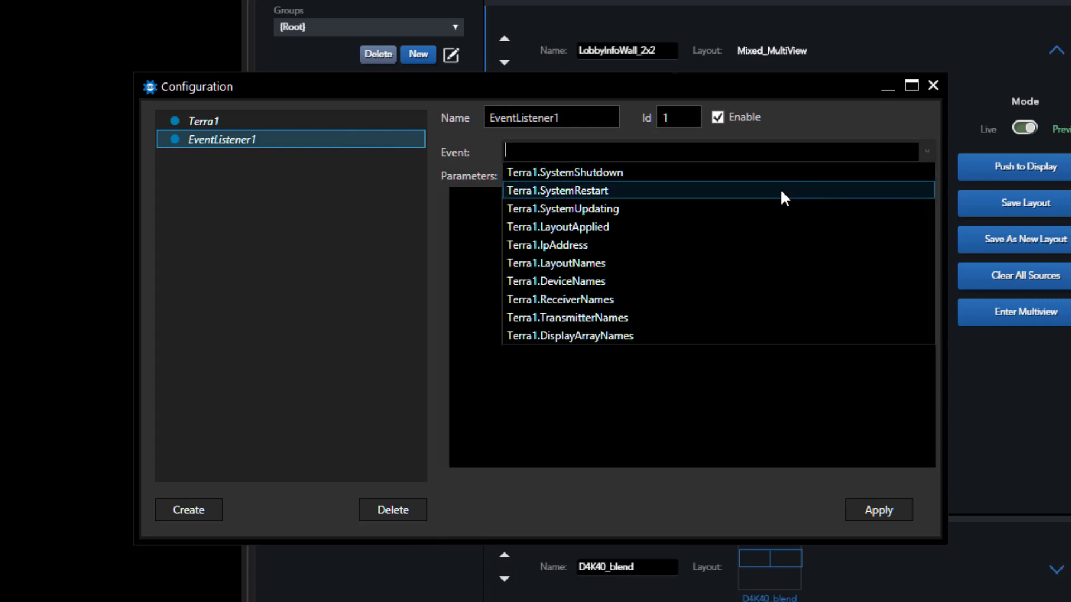
pyautogui.click(601, 227)
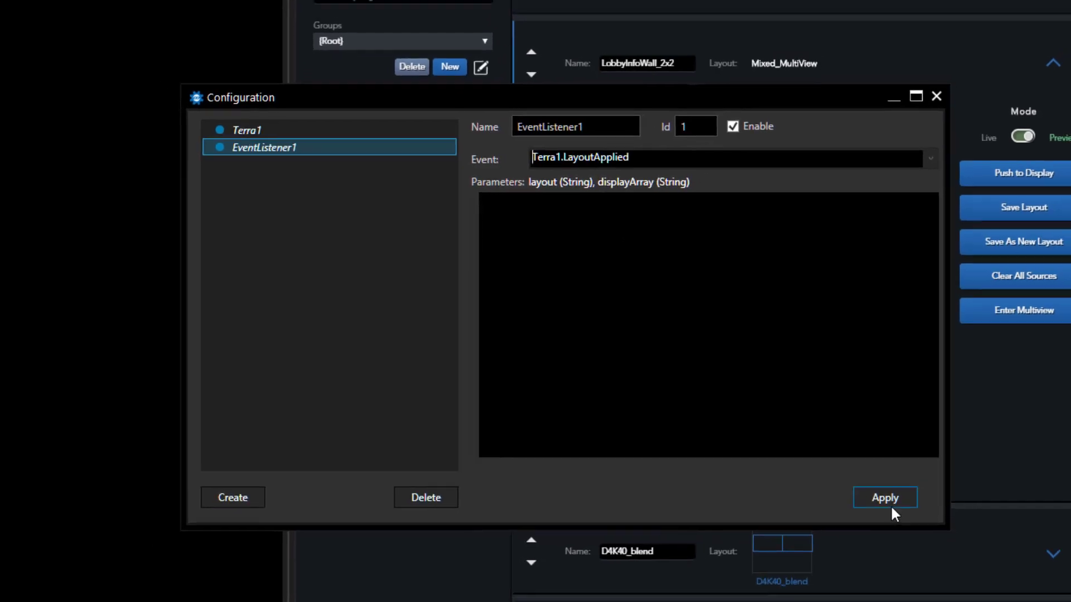
pyautogui.click(884, 514)
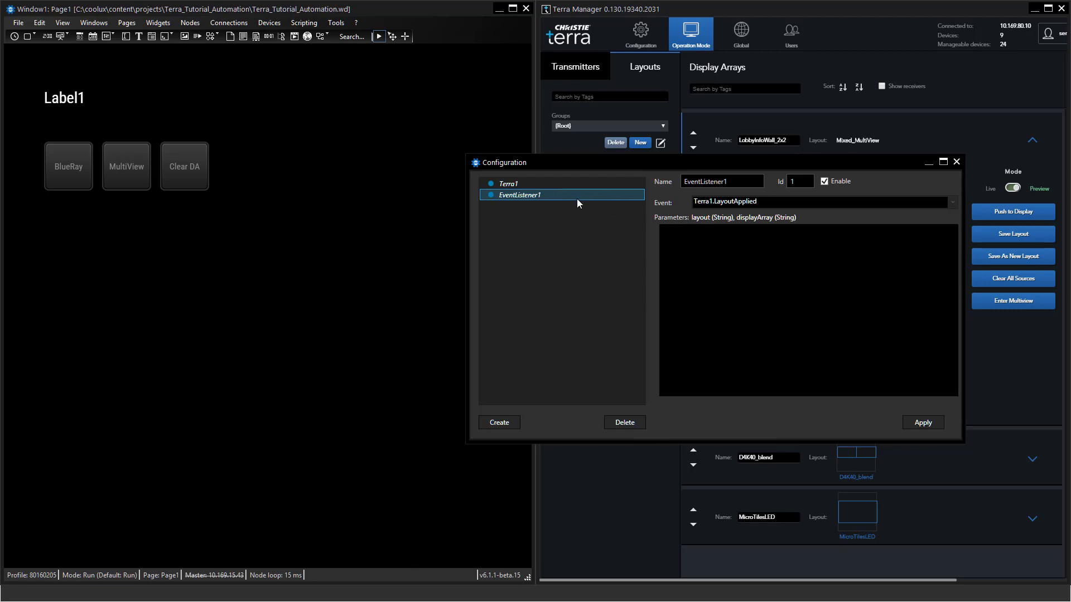
# - Rename the new event listener to CurrentLayout
pyautogui.doubleClick(679, 180)
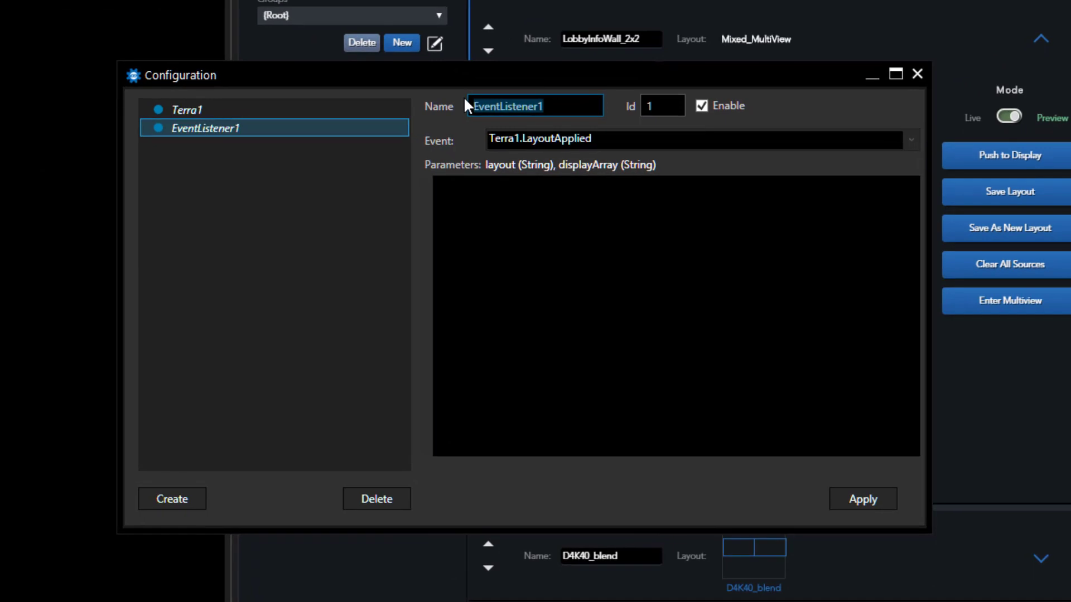
pyautogui.write('Current')
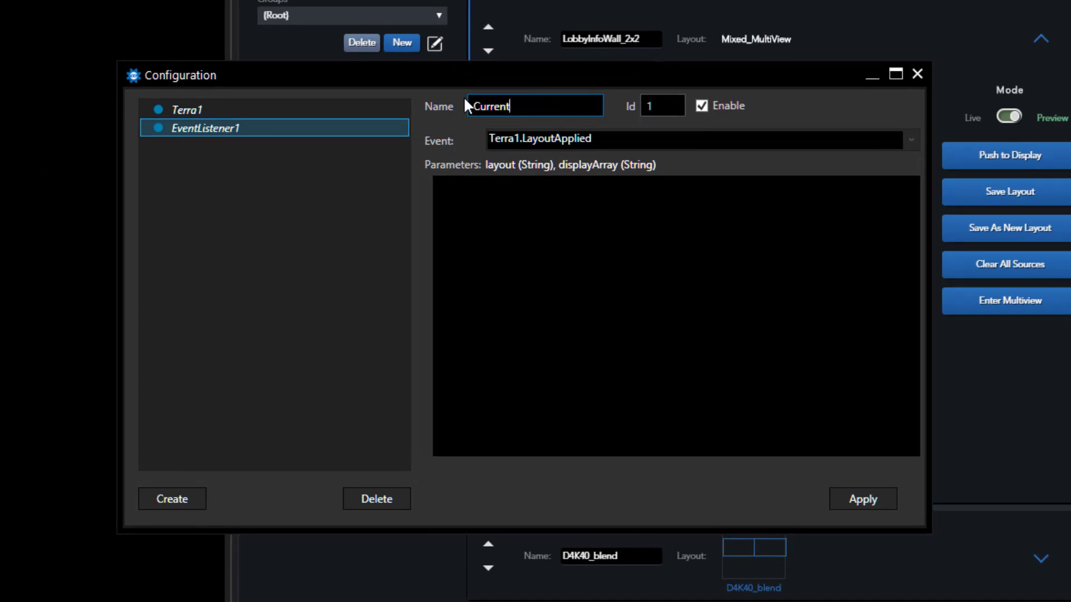
pyautogui.write('Layout')
# - Write the script Label1.Text=layout for the CurrentLayout event listener
pyautogui.click(436, 185)
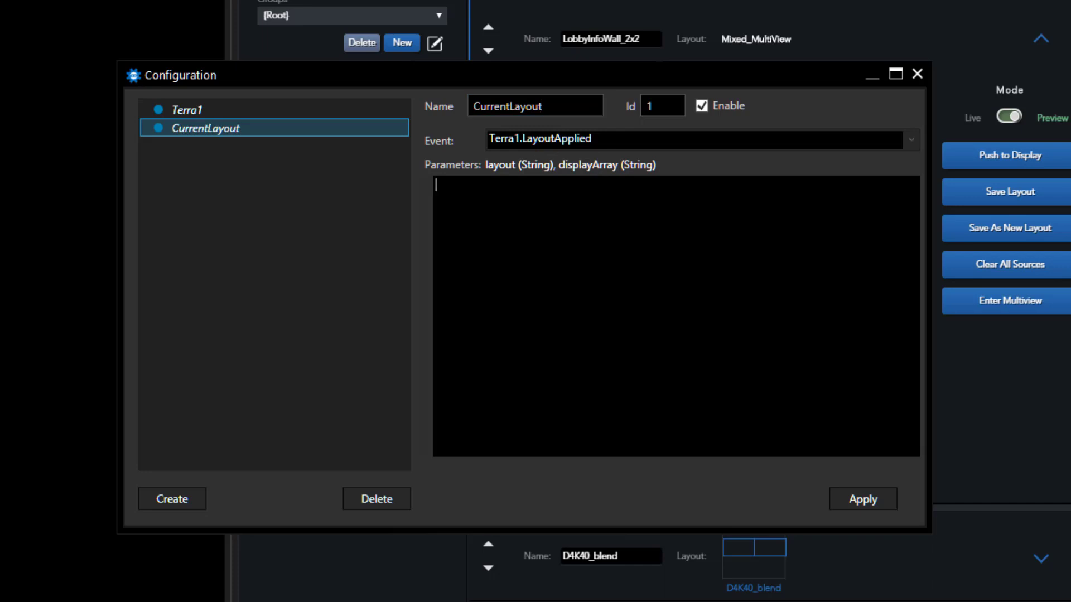
pyautogui.write('label1')
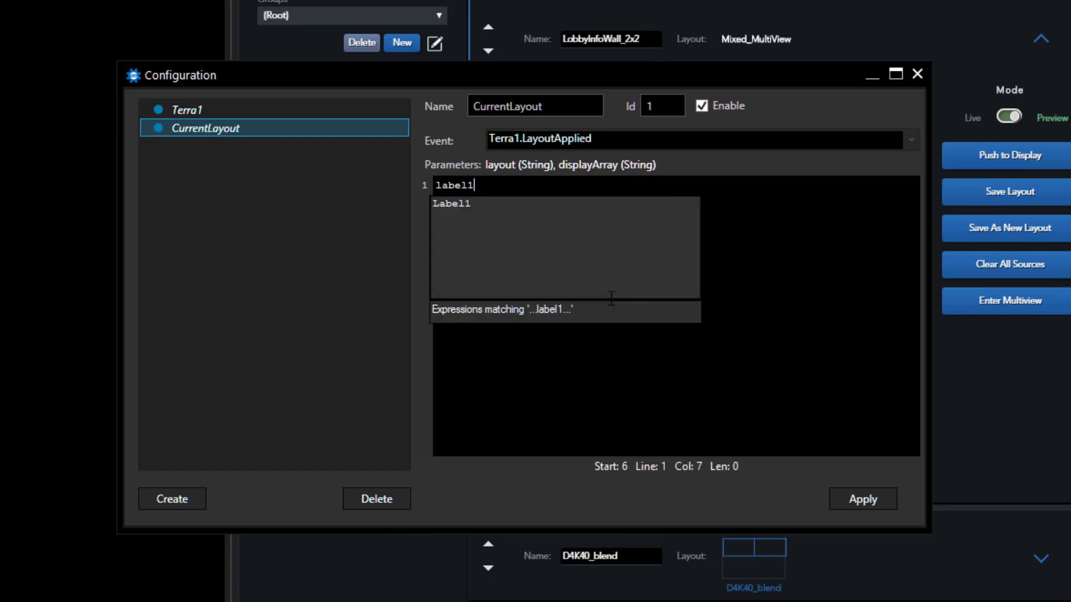
pyautogui.write('.te')
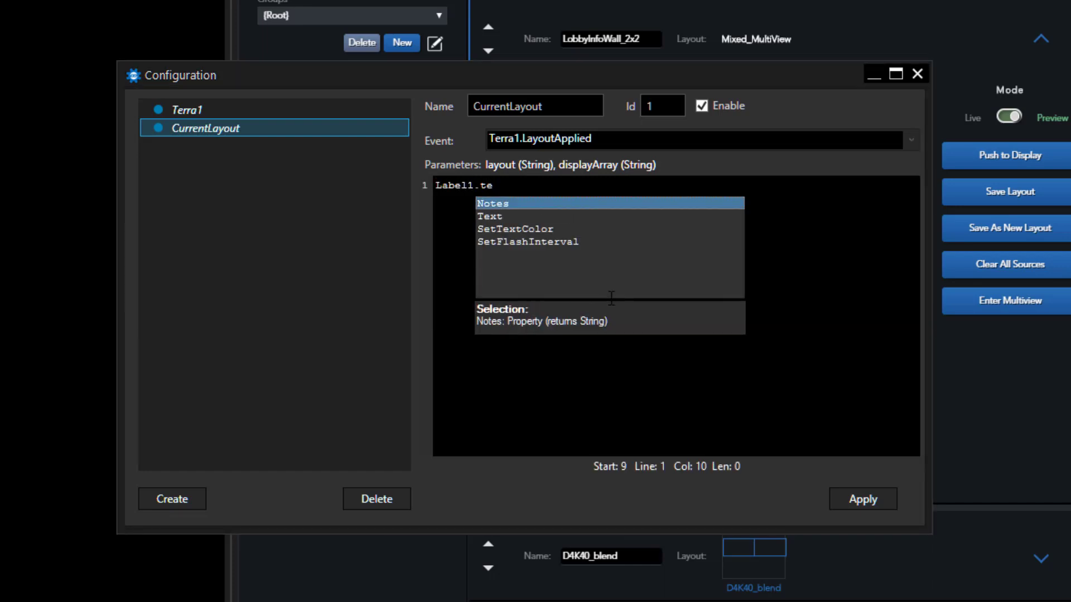
pyautogui.press('Down')
pyautogui.press('Return')
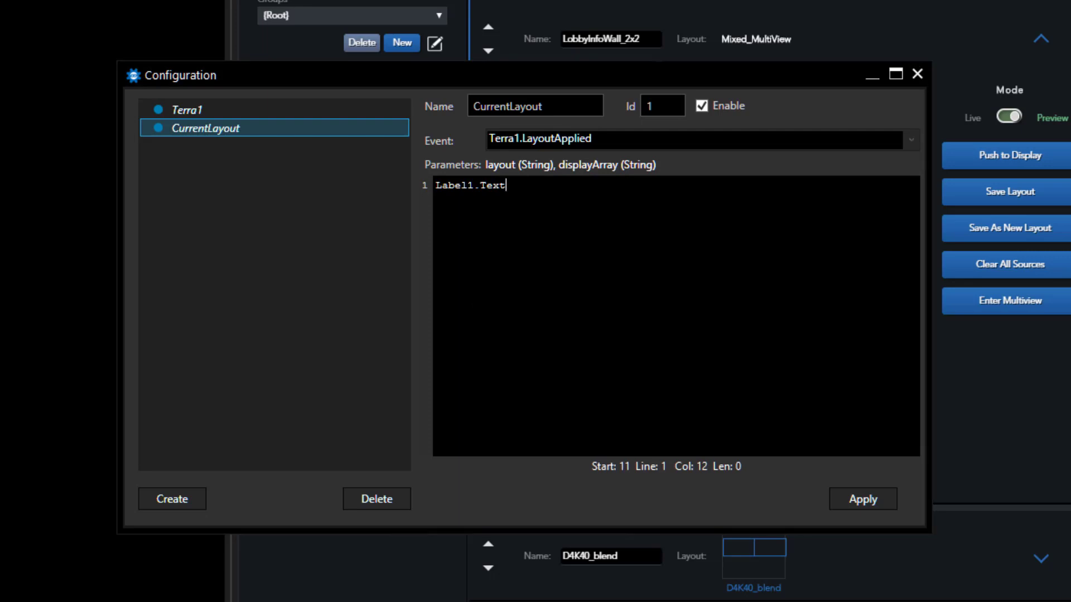
pyautogui.write('=')
pyautogui.write('1ayo')
pyautogui.press('BackSpace')
pyautogui.press('BackSpace')
pyautogui.write('y')
pyautogui.press('Return')
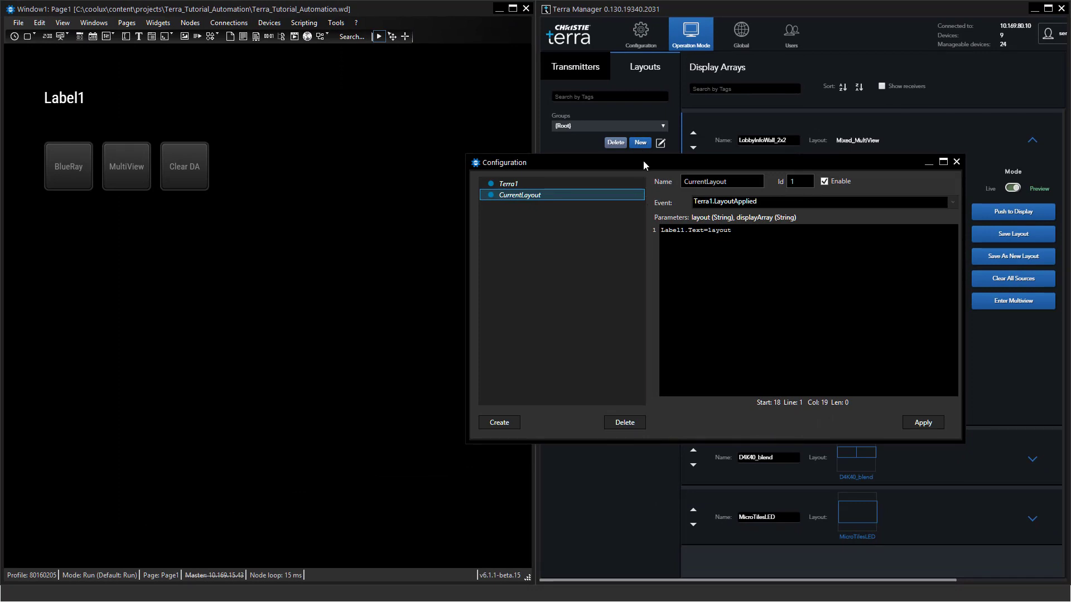
# - Move the Configuration window clear of the page's label and buttons, and test the label with the BlueRay_FullScreen and Pandora_Quad_FullRes layouts
pyautogui.moveTo(644, 165); pyautogui.dragTo(199, 243)
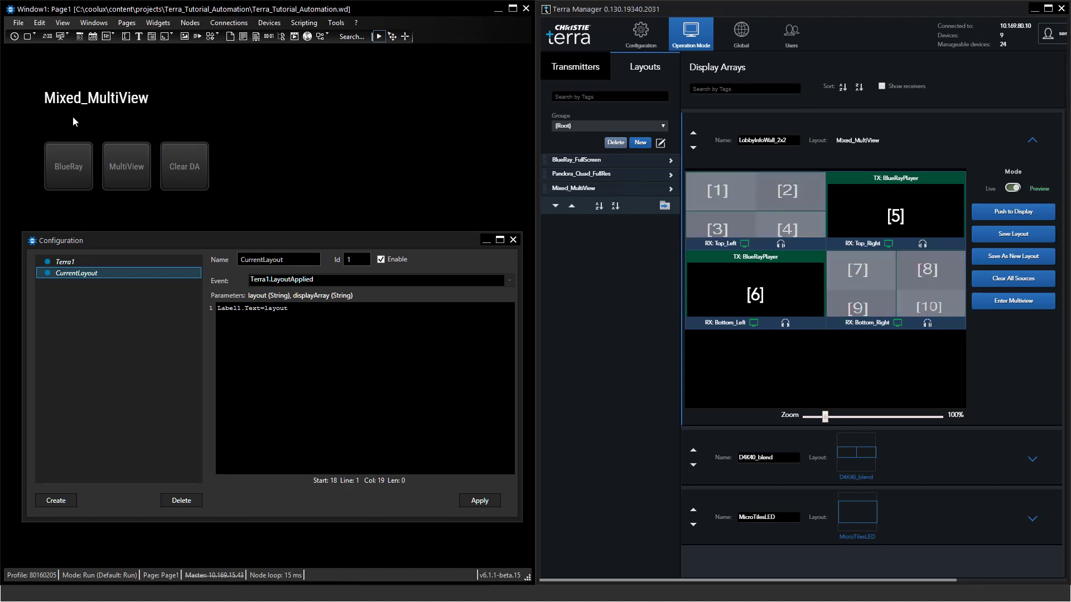
pyautogui.click(75, 173)
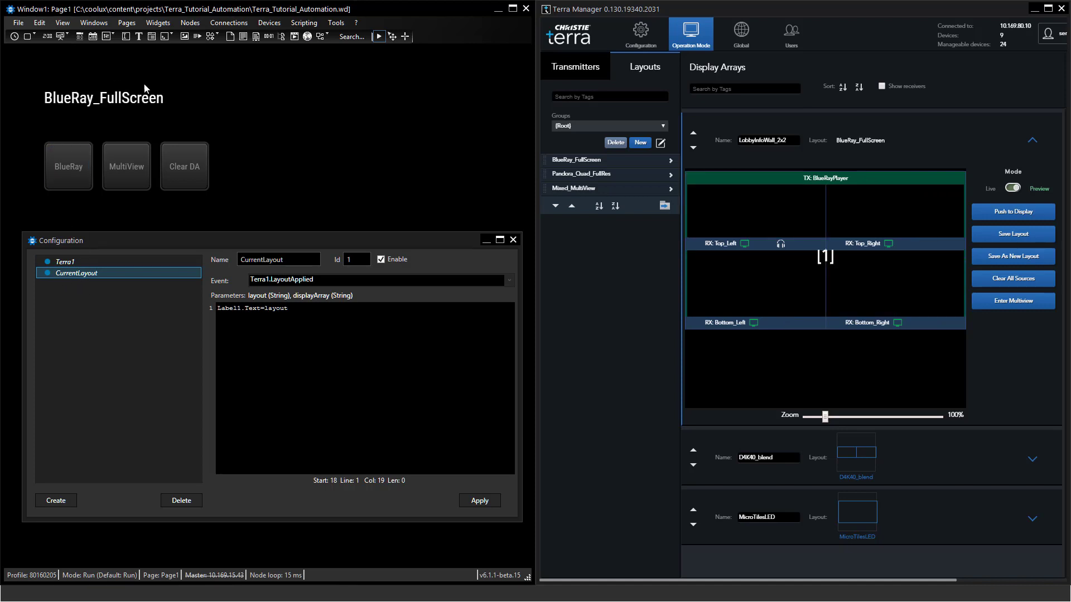
pyautogui.click(112, 69)
pyautogui.click(609, 177)
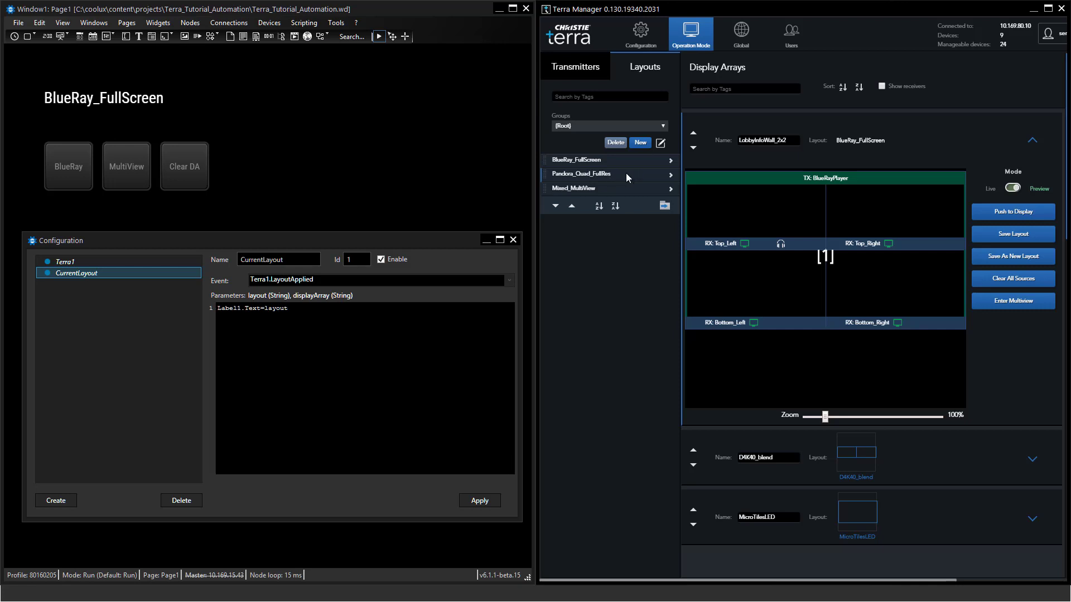
pyautogui.click(627, 176)
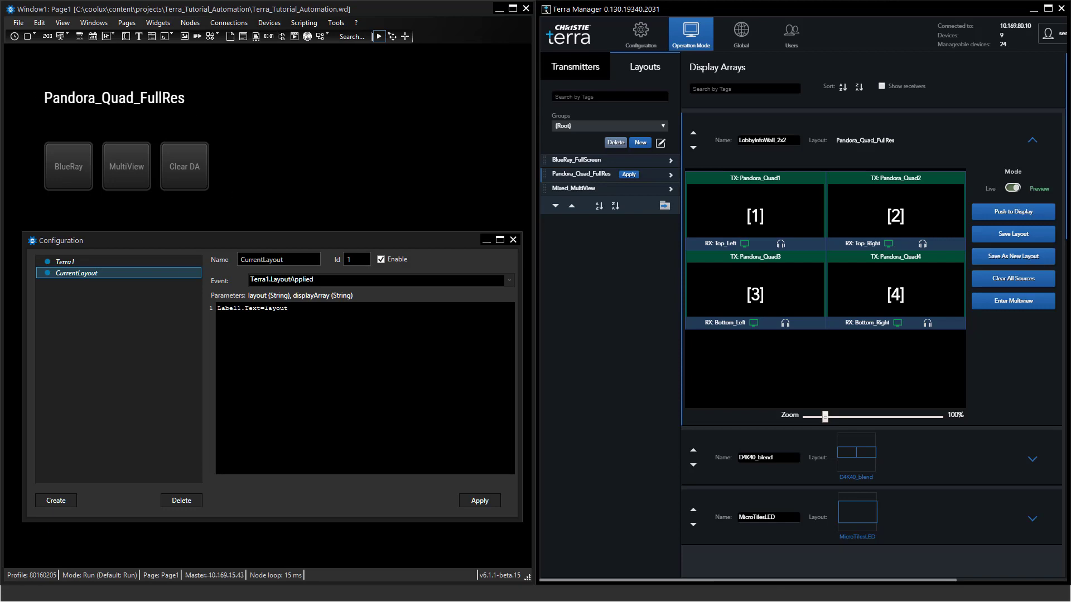
# - Change the CurrentLayout script to Label1.Text="Current layout: " + layout, and test it by applying the Mixed_MultiView layout from Terra Manager
pyautogui.click(268, 309)
pyautogui.write('"')
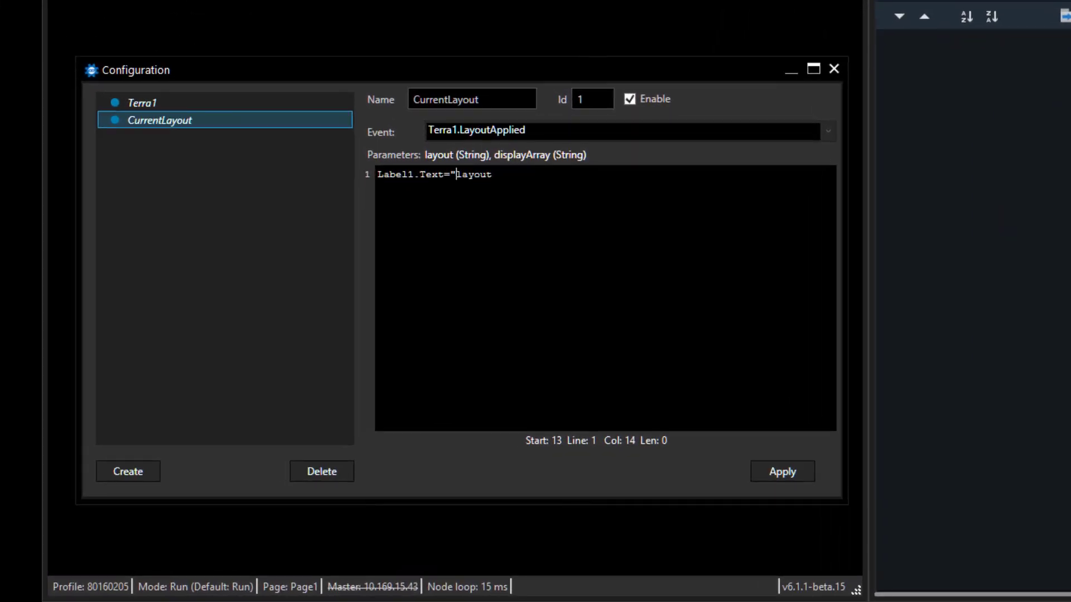
pyautogui.write('Current ')
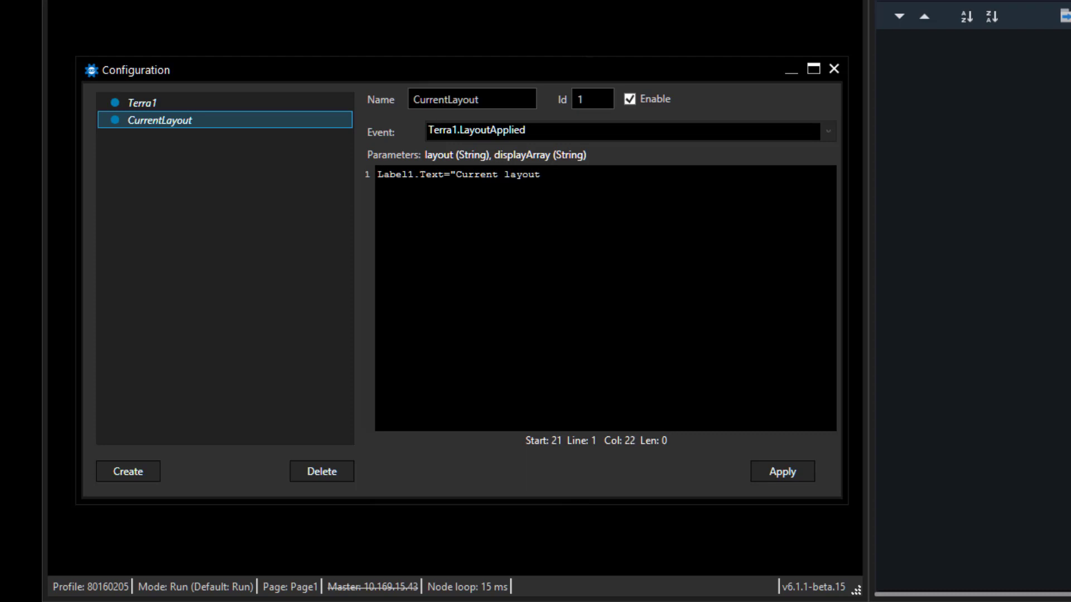
pyautogui.write('layout: " + layout')
pyautogui.click(613, 174)
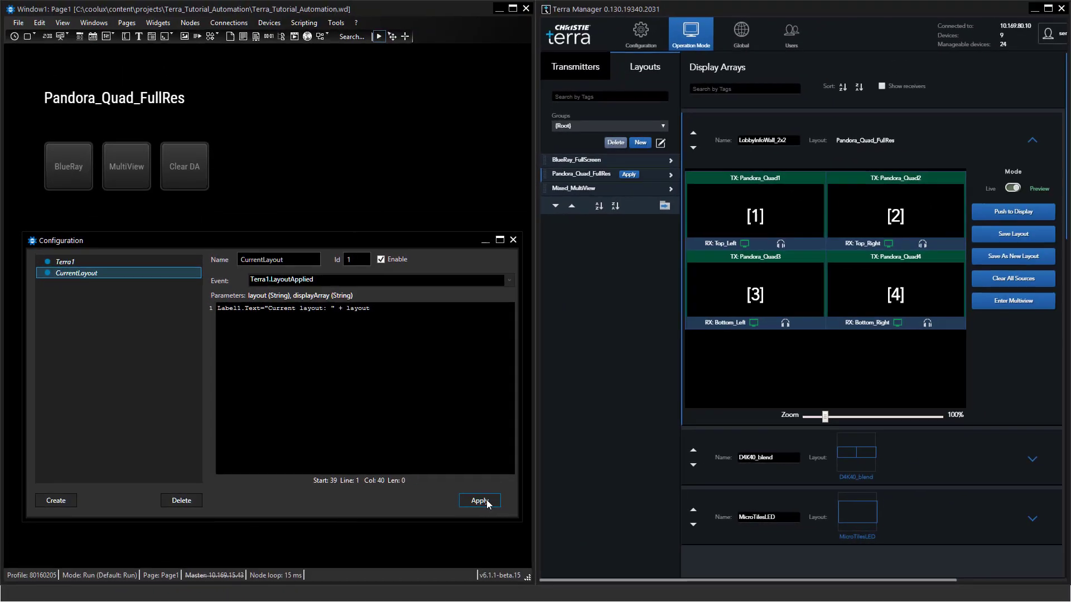
pyautogui.click(792, 475)
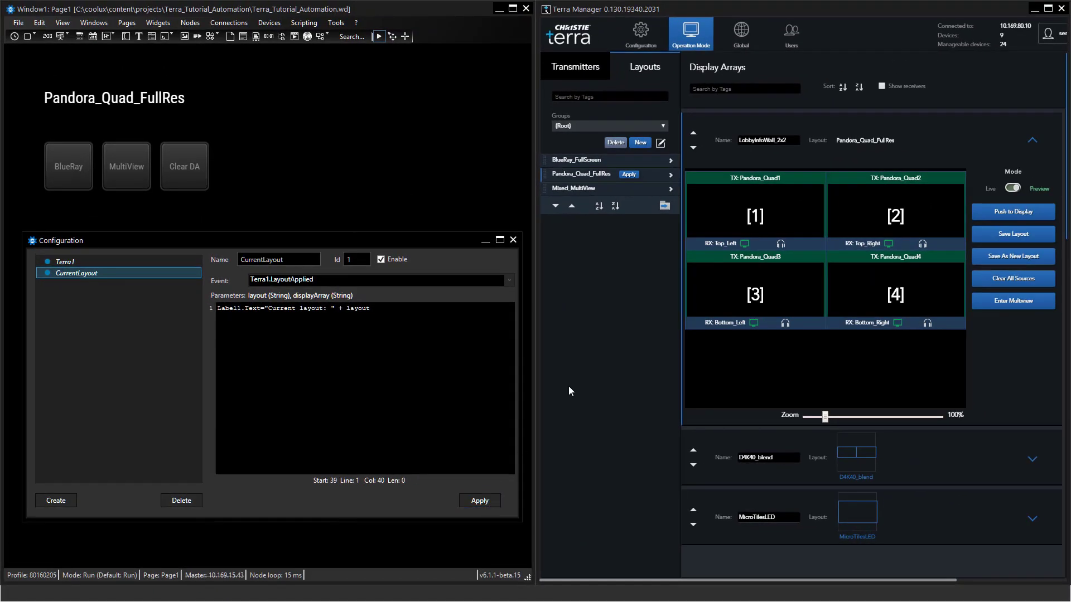
pyautogui.click(626, 190)
pyautogui.click(614, 189)
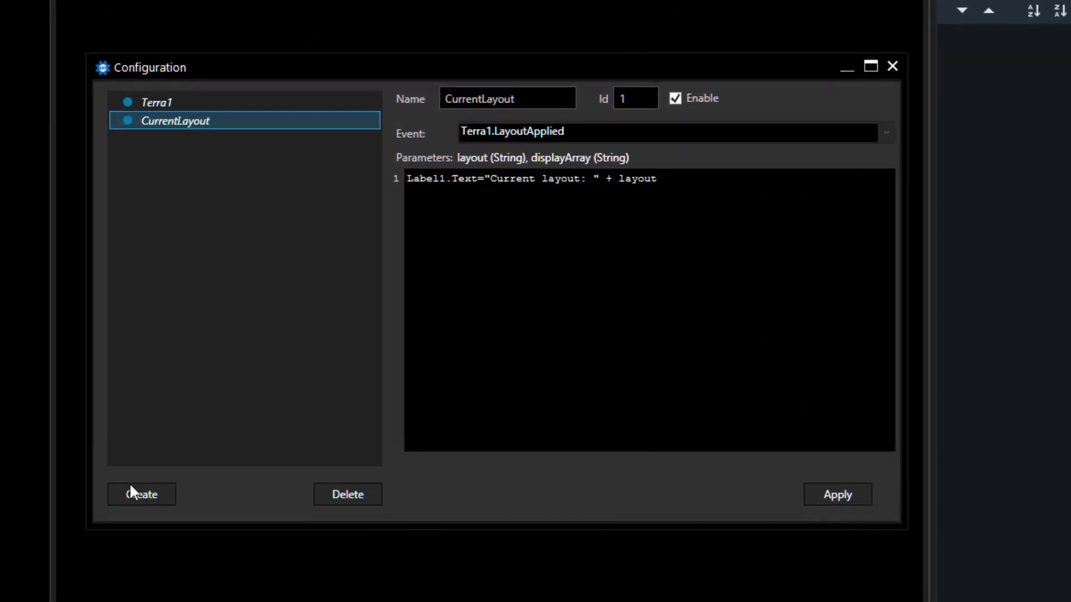
# - Create a second event listener named LayoutsUpdated and set its event to Terra1.LayoutNames
pyautogui.click(128, 500)
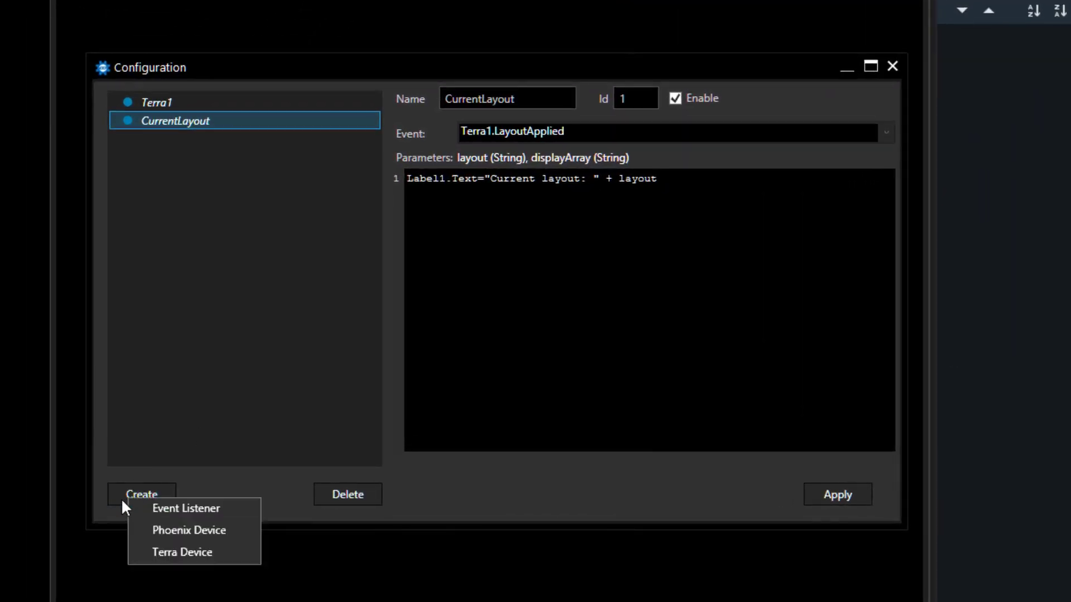
pyautogui.click(177, 509)
pyautogui.moveTo(539, 106); pyautogui.dragTo(407, 94)
pyautogui.write('Layouts')
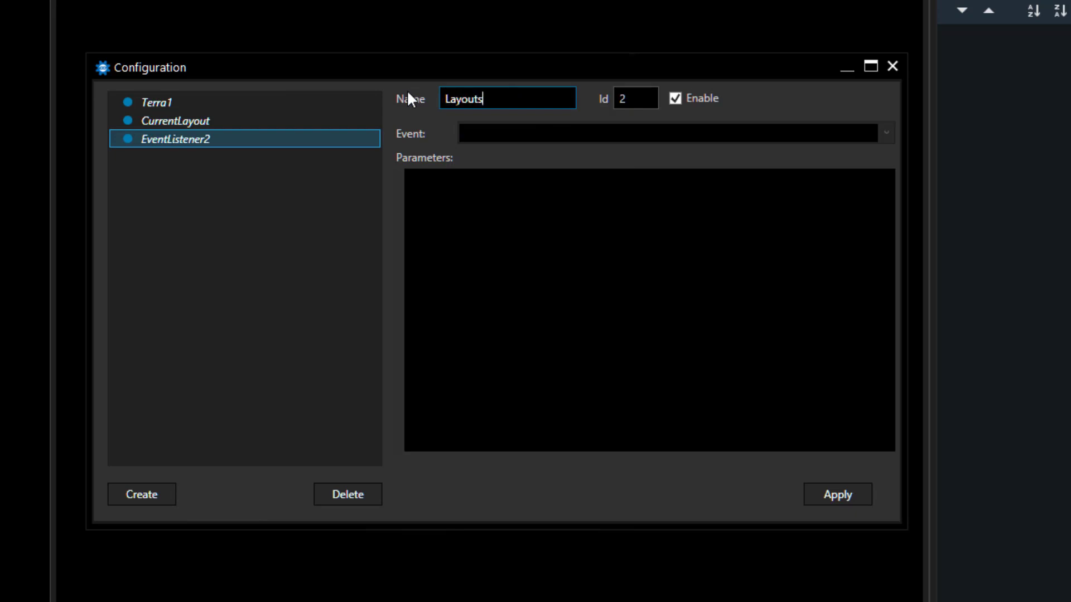
pyautogui.write('Updated')
pyautogui.click(574, 134)
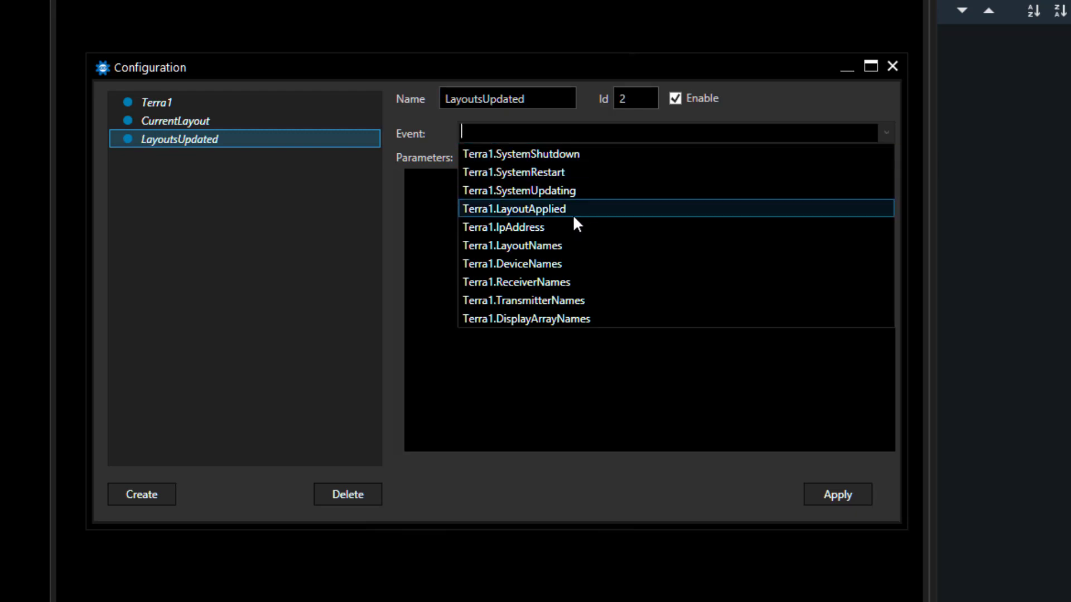
pyautogui.click(573, 245)
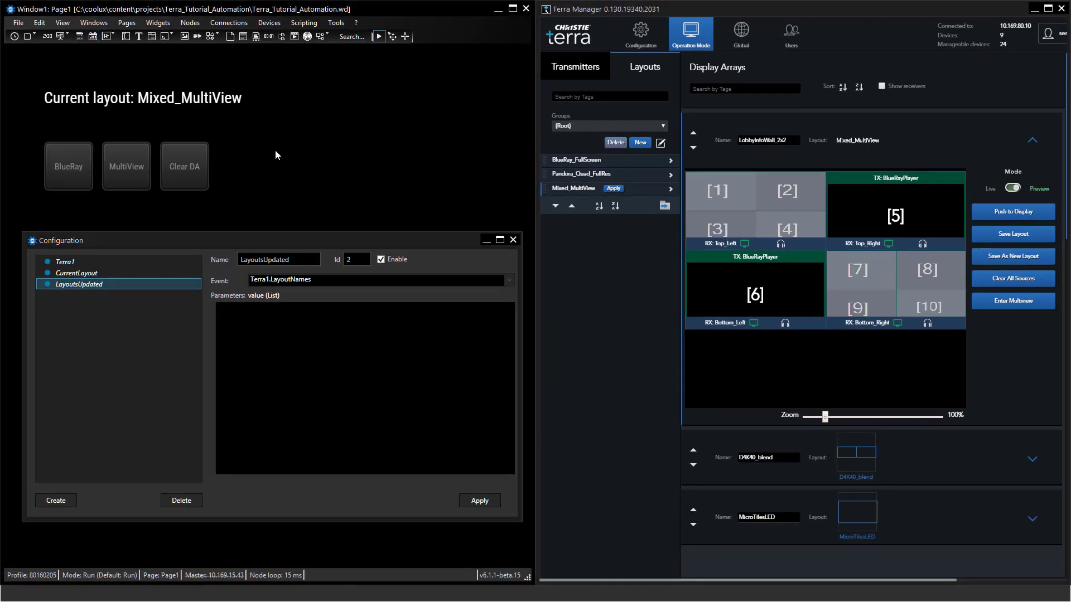
# - Add a DropDown List widget to the page beside the Clear DA button
pyautogui.rightClick(275, 150)
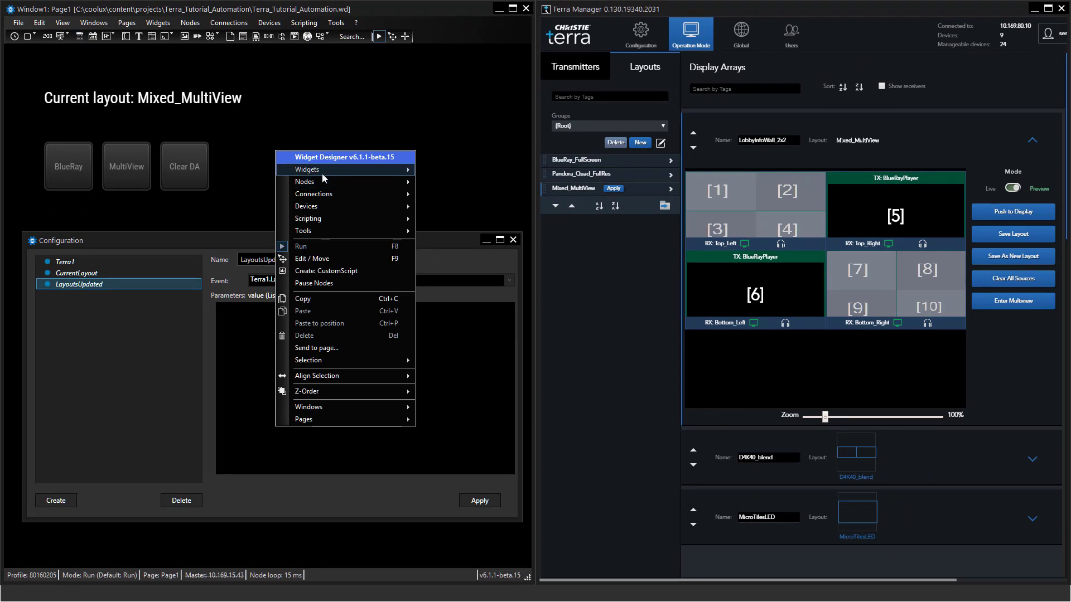
pyautogui.moveTo(323, 184)
pyautogui.click(468, 234)
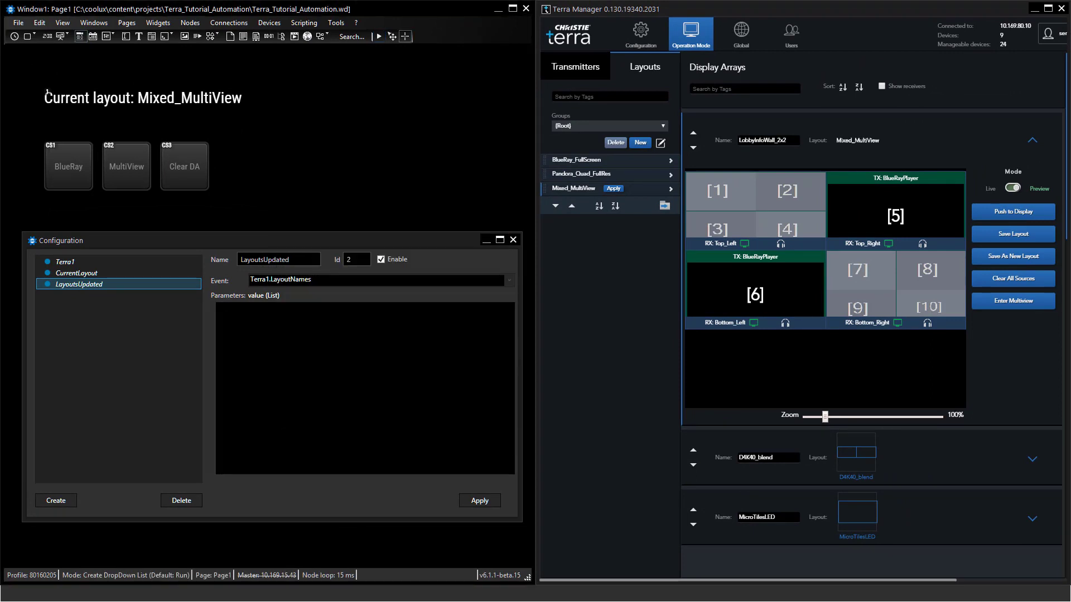
pyautogui.click(245, 161)
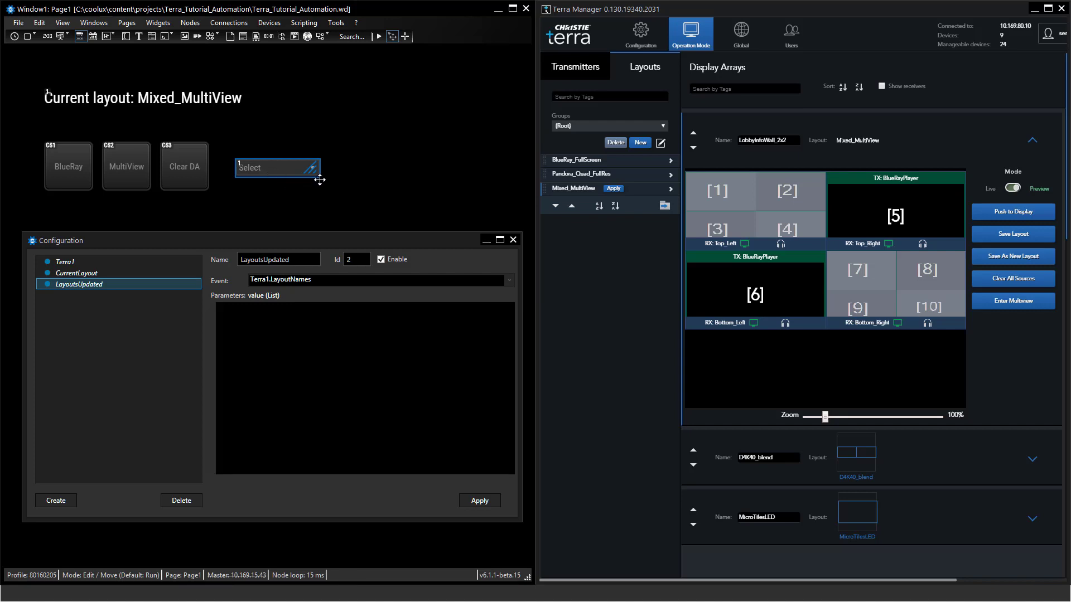
# - Set the LayoutsUpdated listener's script to DropDownList1.SetItemsFromArray("value") and check the dropdown list on the page
pyautogui.click(295, 318)
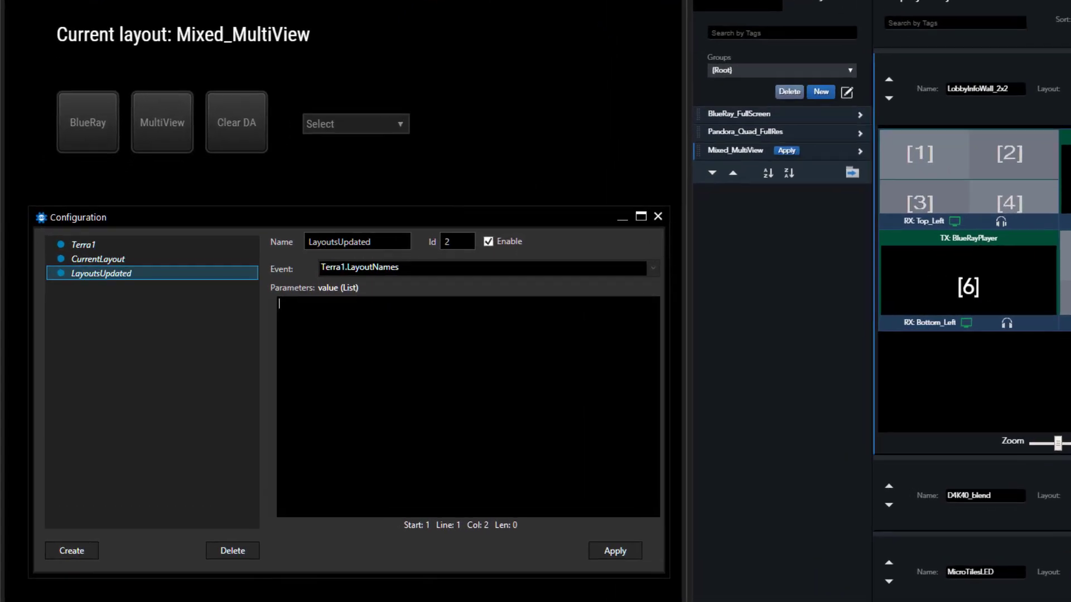
pyautogui.write('drop')
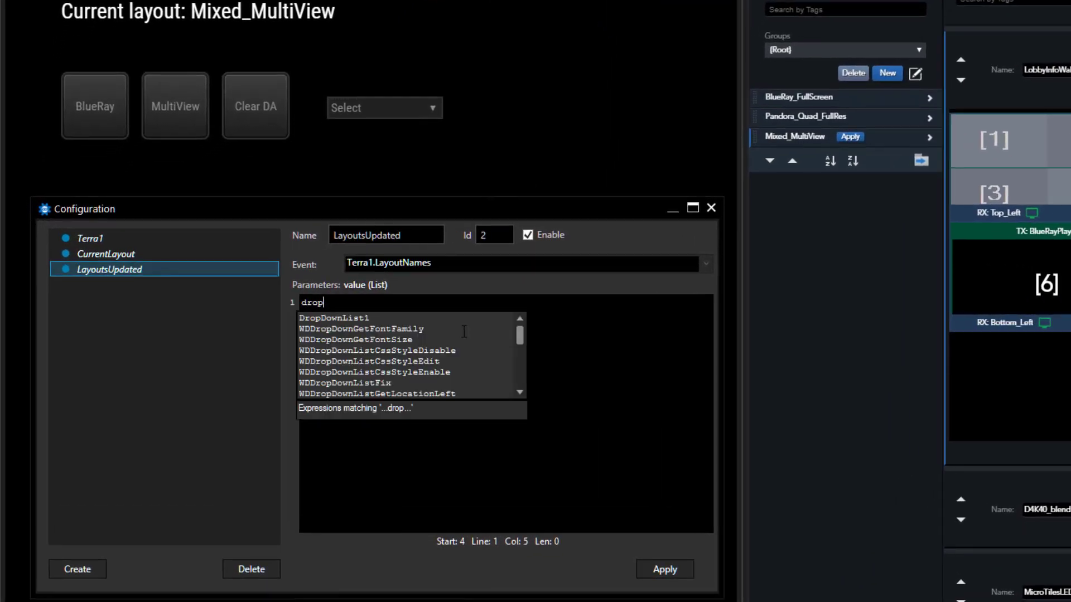
pyautogui.write('.')
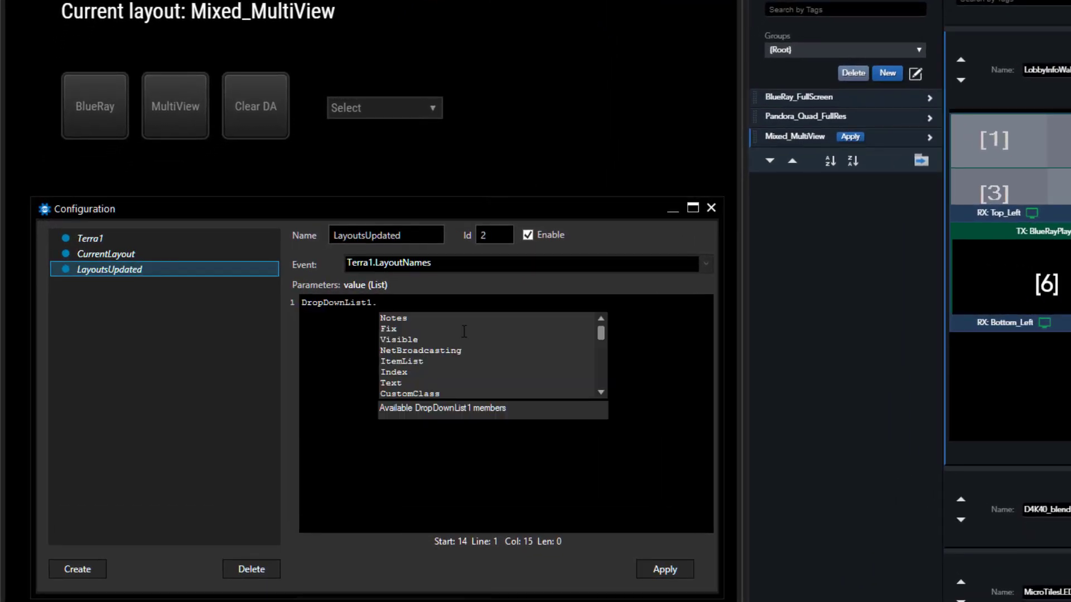
pyautogui.write('SetItemsFromArray(')
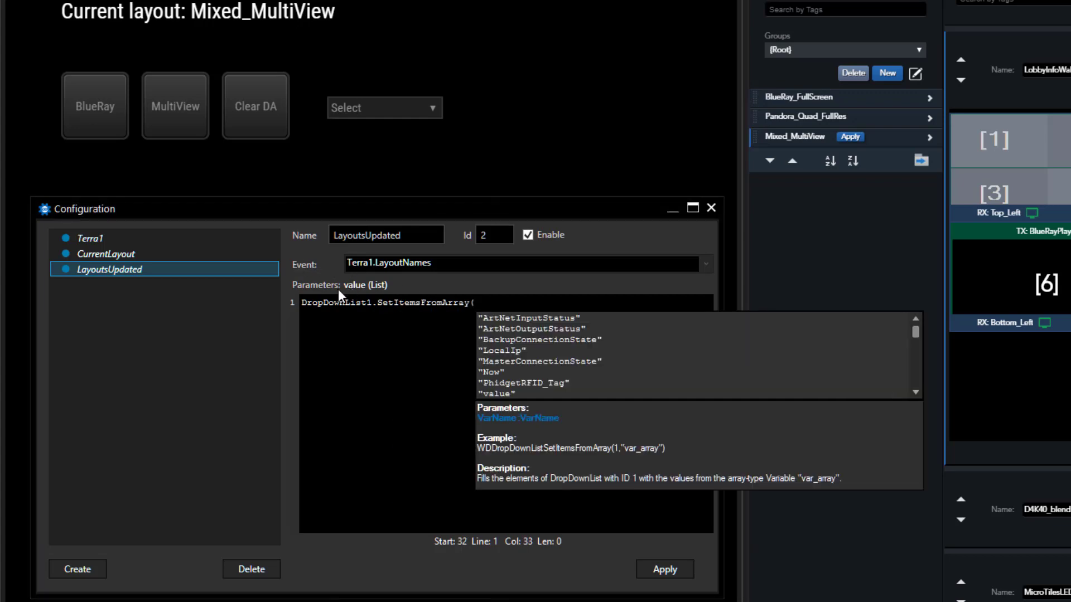
pyautogui.write('"')
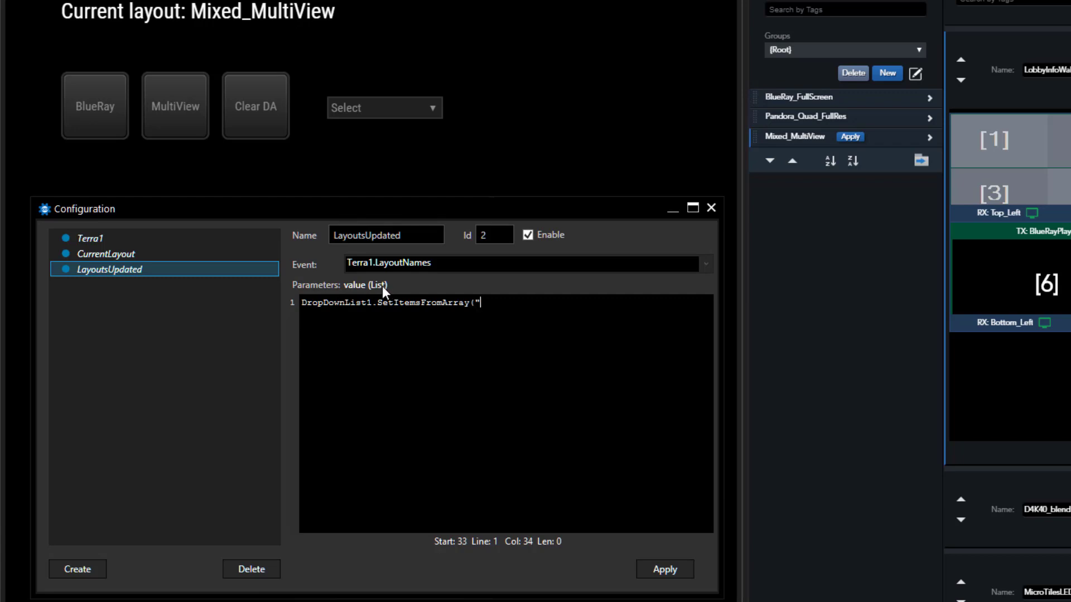
pyautogui.write('value")')
pyautogui.click(430, 109)
pyautogui.click(430, 108)
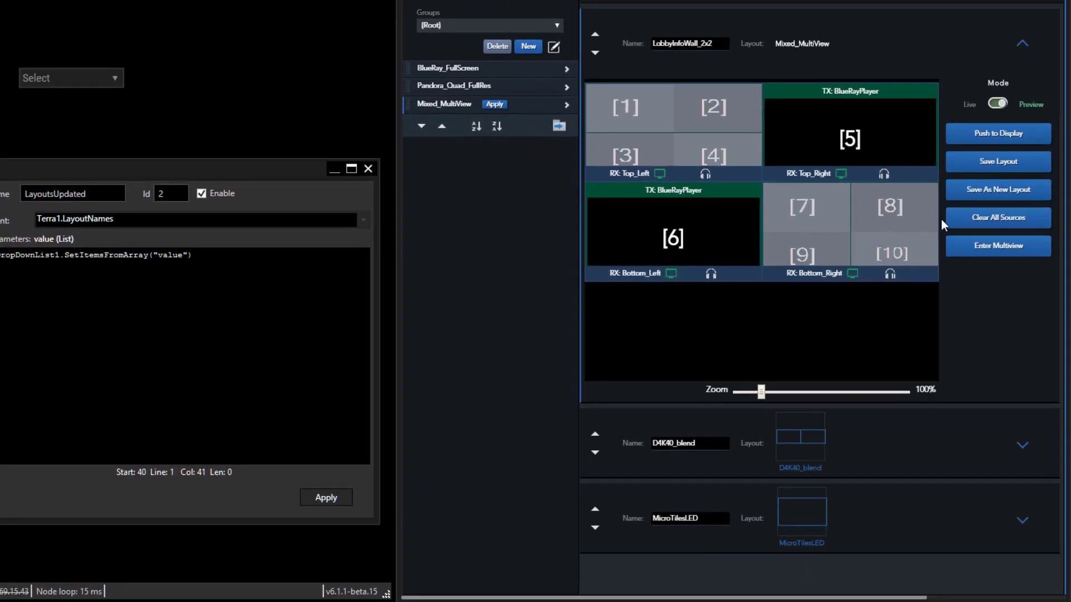
# - Save the LobbyInfoWall_2x2 array's arrangement in Terra Manager as a new layout named test in the (Root) group
pyautogui.click(998, 192)
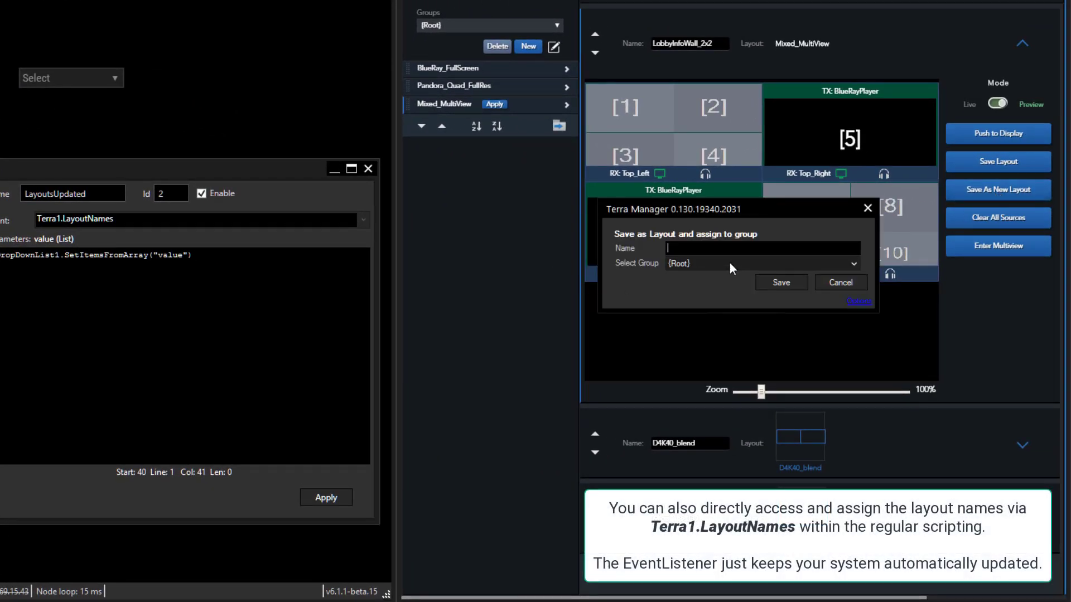
pyautogui.write('test')
pyautogui.click(781, 282)
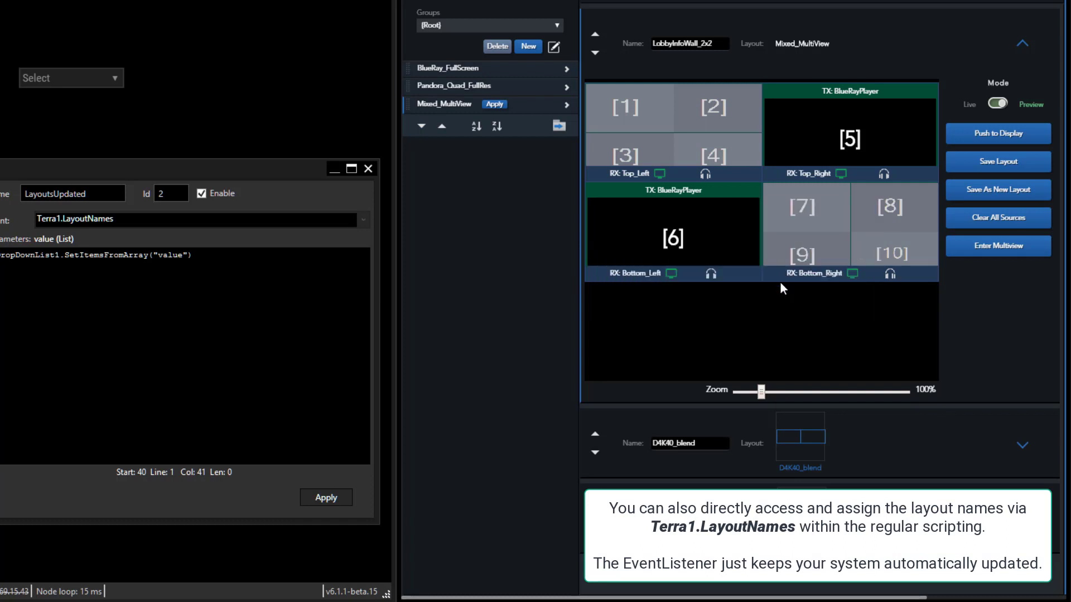
# - Check the layout names offered by the page's dropdown list and choose Mixed_MultiView
pyautogui.click(116, 81)
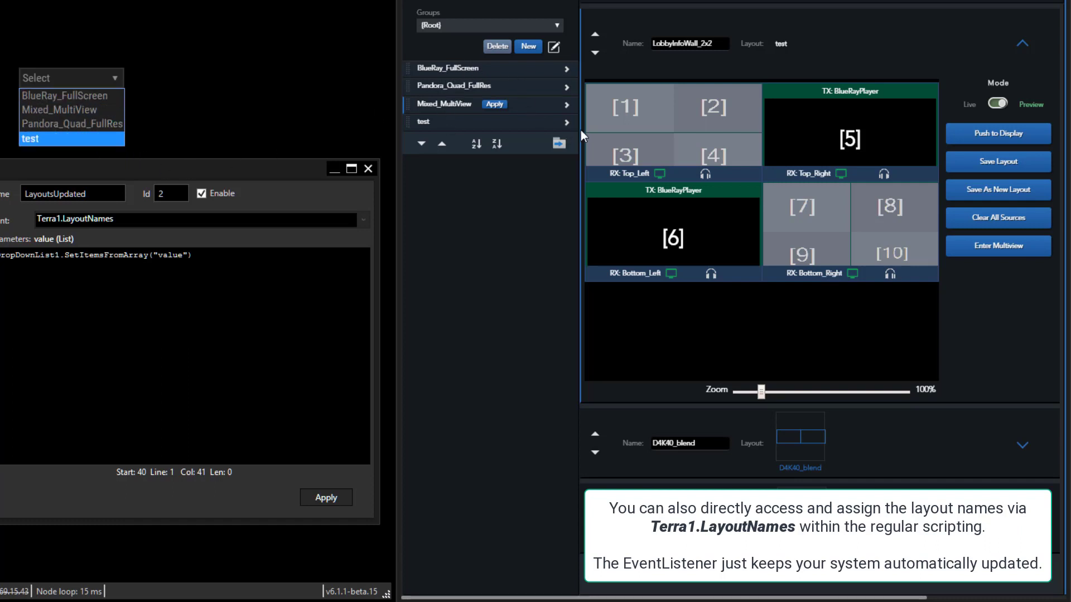
pyautogui.click(333, 98)
pyautogui.click(108, 82)
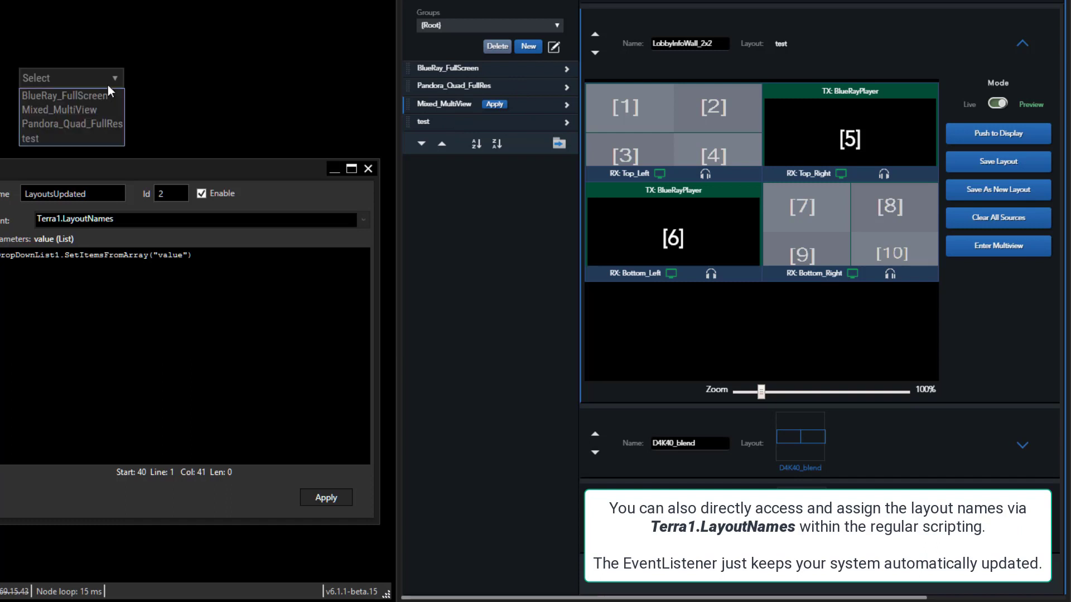
pyautogui.click(85, 110)
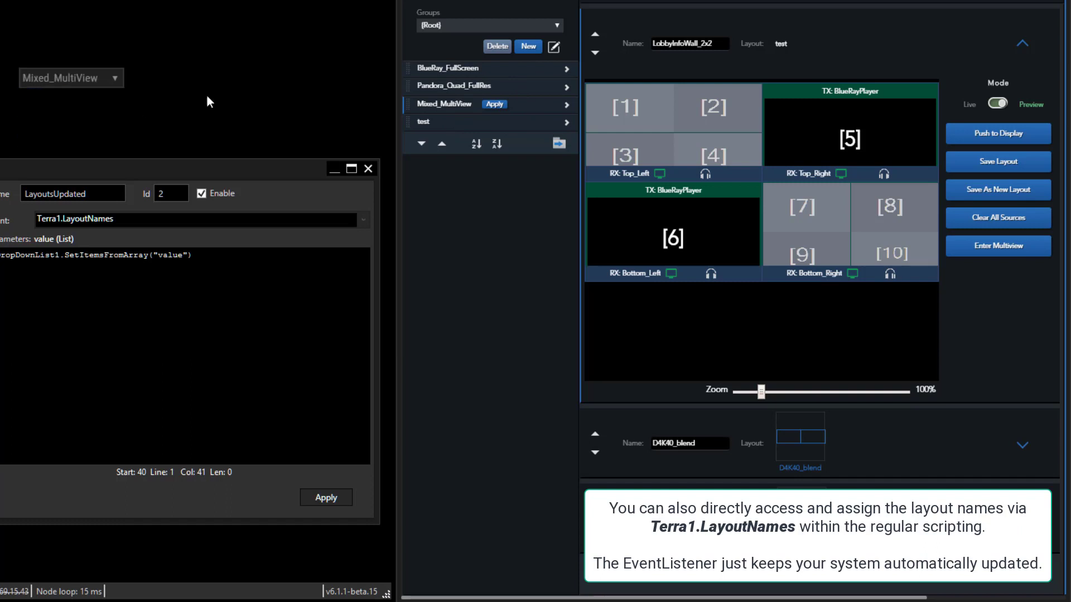
# - Delete the test layout in Terra Manager and check the dropdown list's entries again
pyautogui.click(566, 122)
pyautogui.click(544, 257)
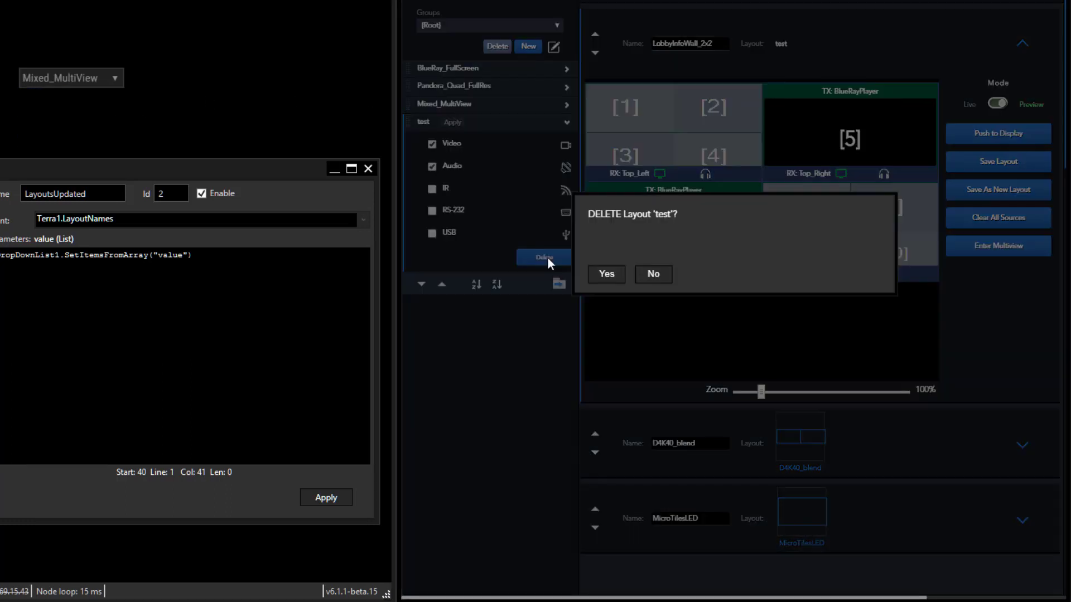
pyautogui.click(613, 280)
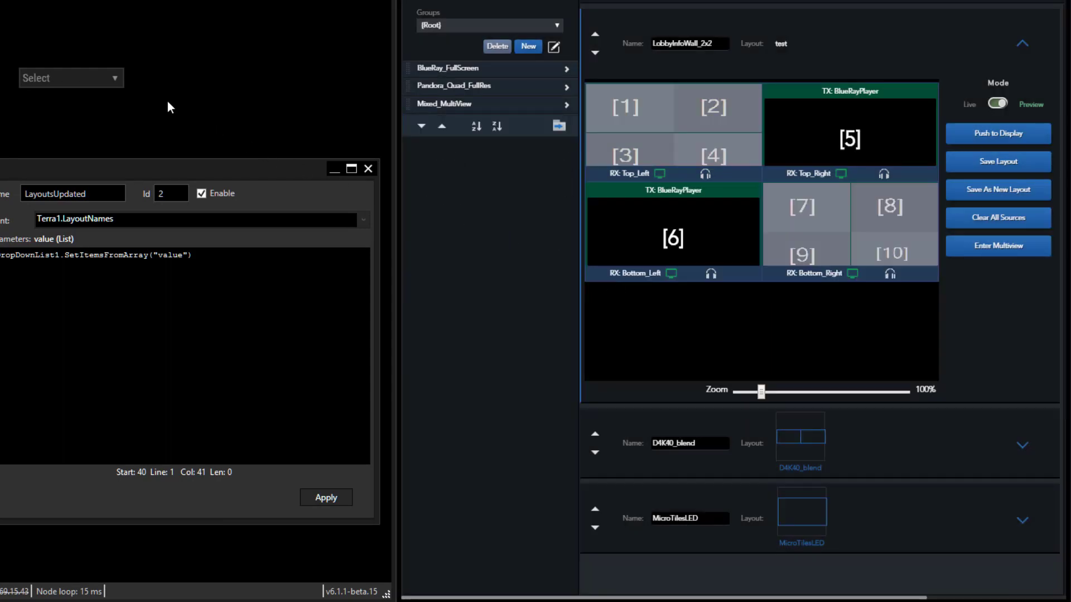
pyautogui.click(117, 79)
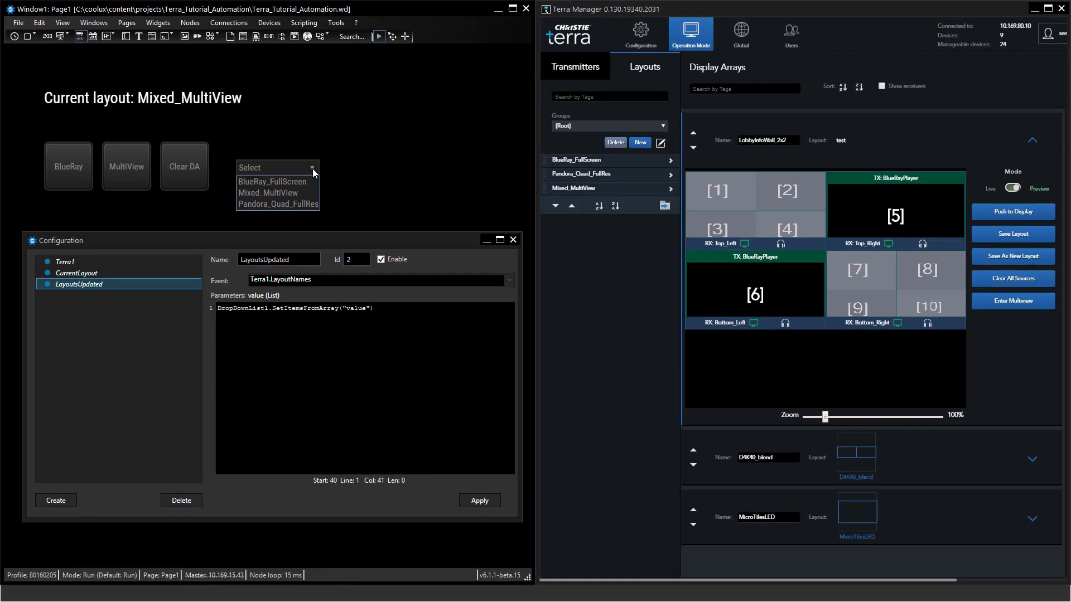
pyautogui.click(312, 169)
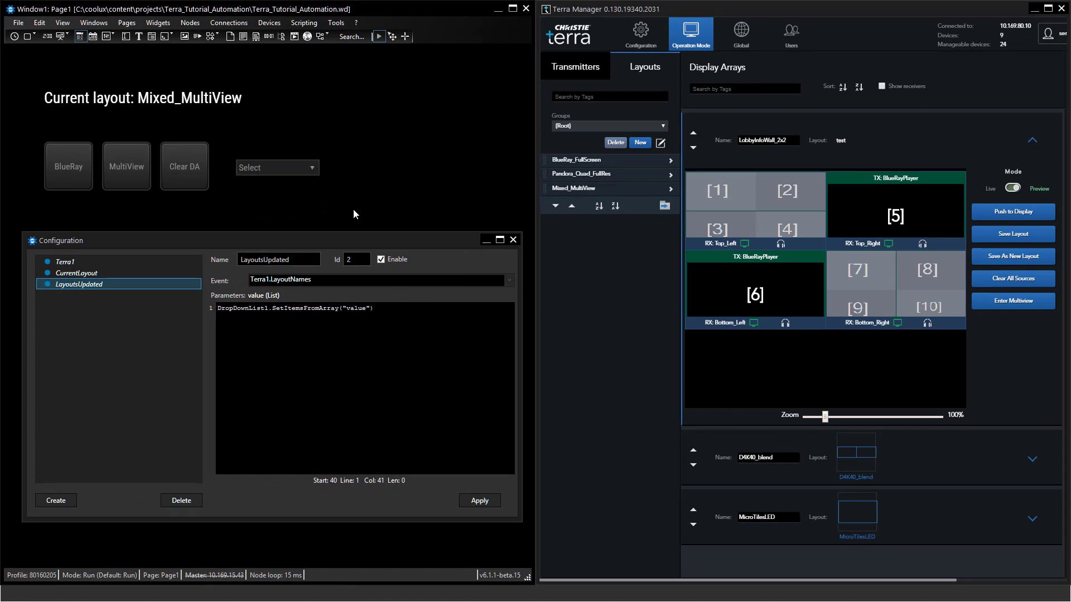
# - Add a CustomScript button beside the dropdown list and label it apply
pyautogui.rightClick(337, 160)
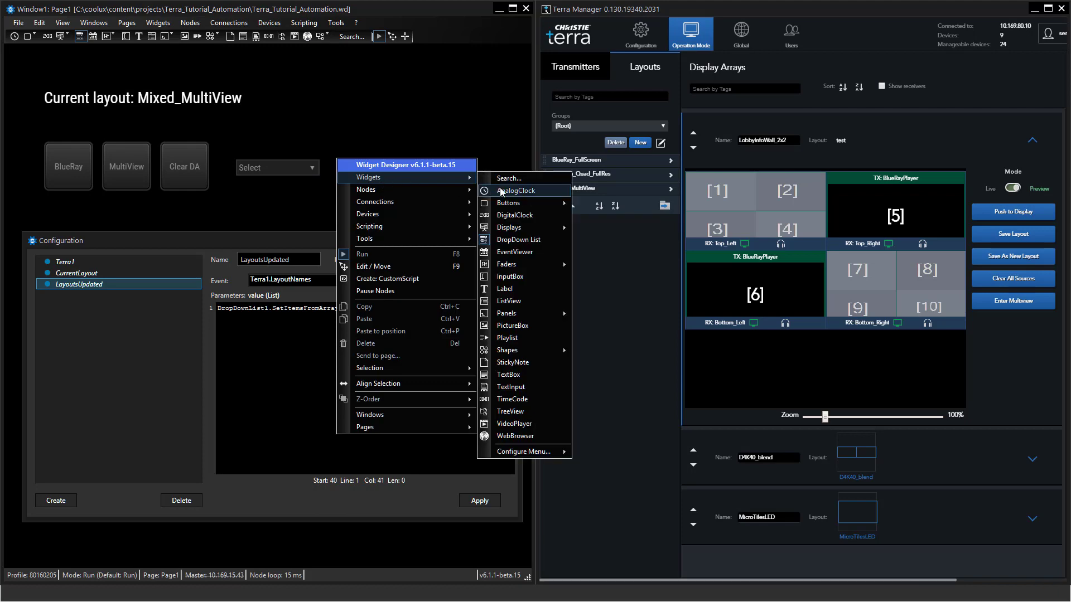
pyautogui.click(597, 205)
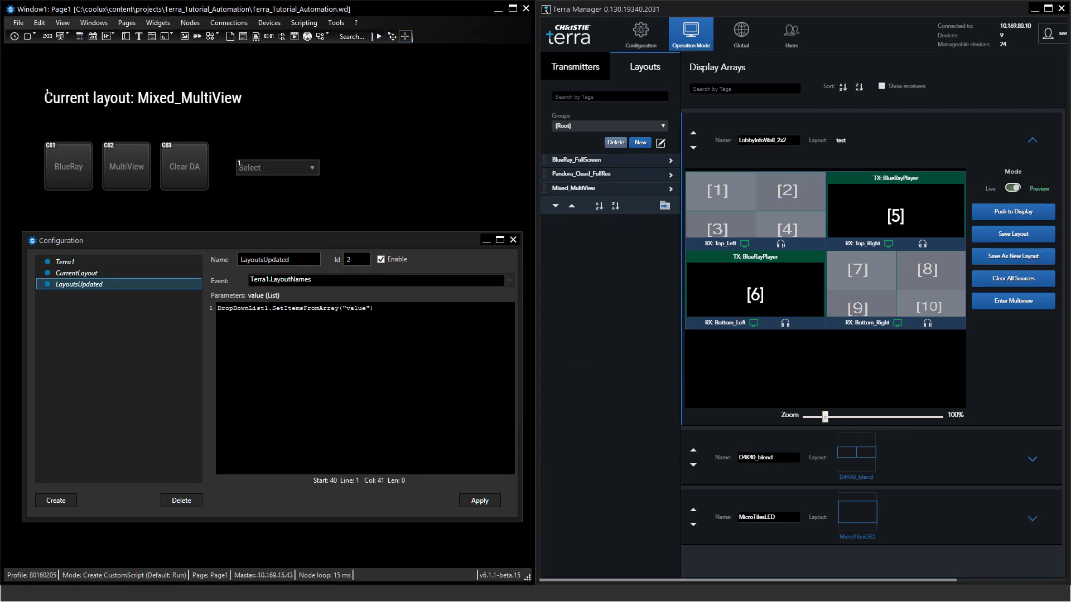
pyautogui.click(363, 179)
pyautogui.doubleClick(380, 189)
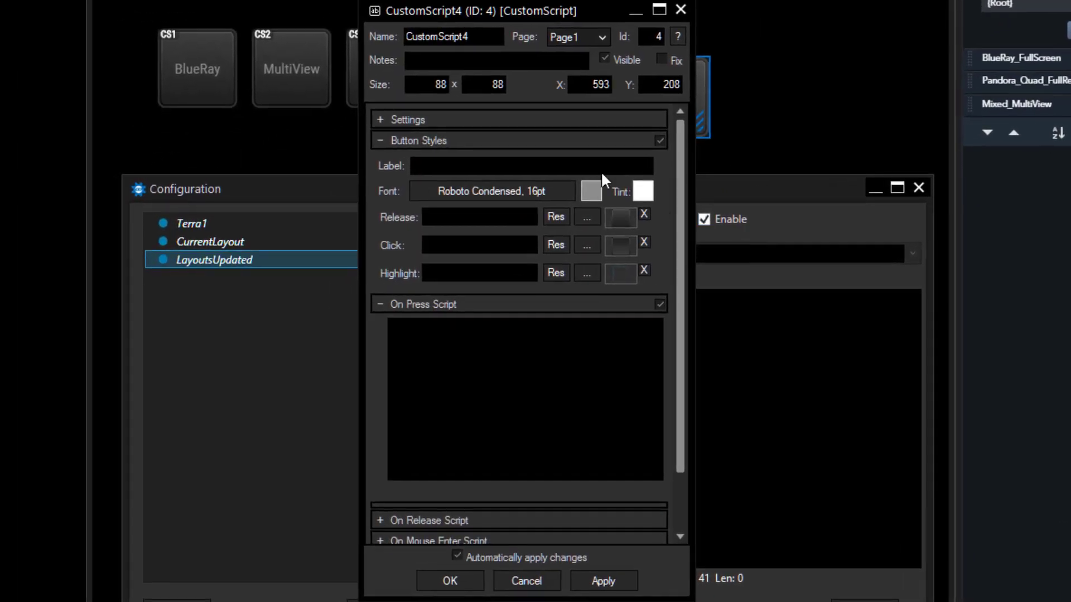
pyautogui.click(513, 165)
pyautogui.write('apply')
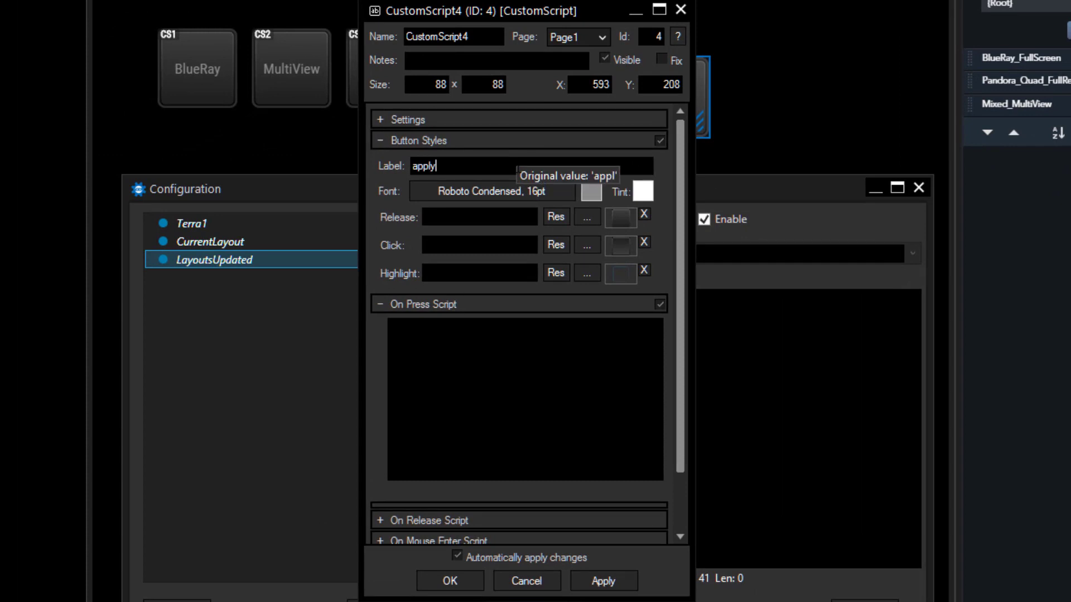
# - Enter DropDownList1.text in the apply button's On Press script
pyautogui.write('drop')
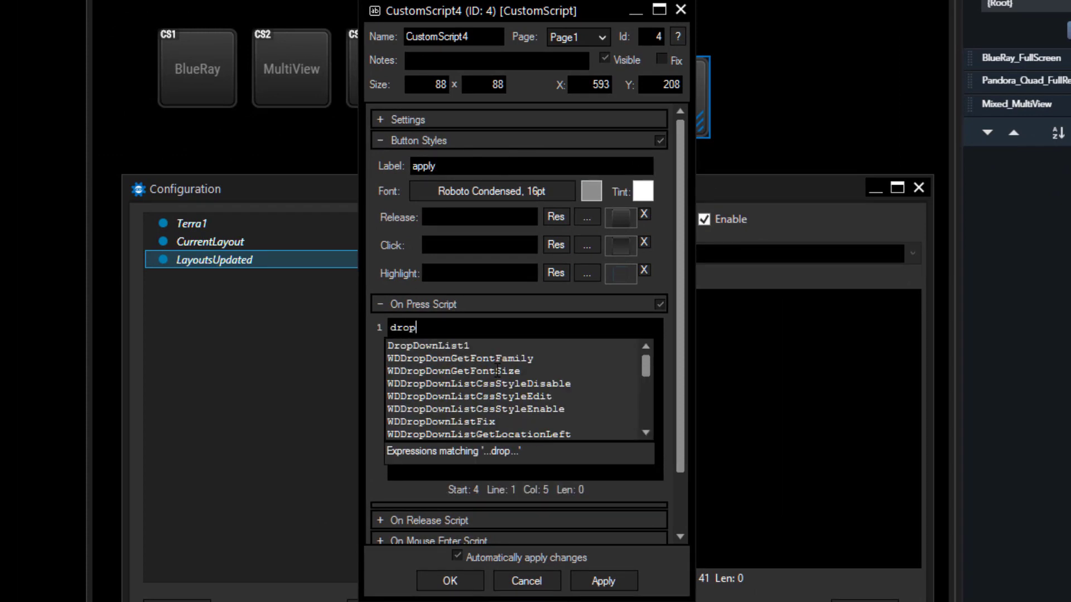
pyautogui.press('Down')
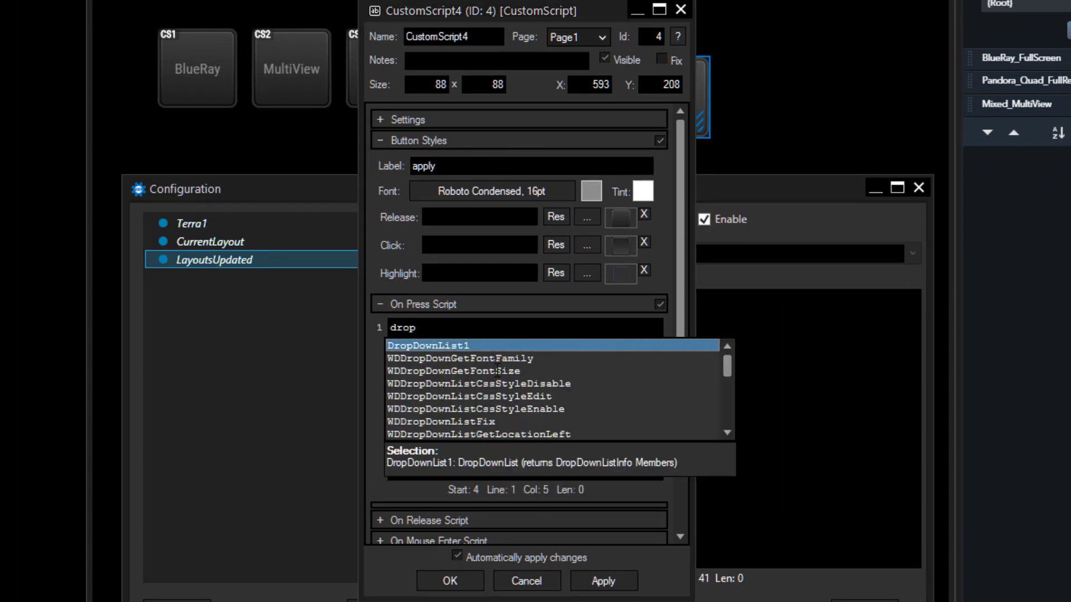
pyautogui.press('Return')
pyautogui.write('.text')
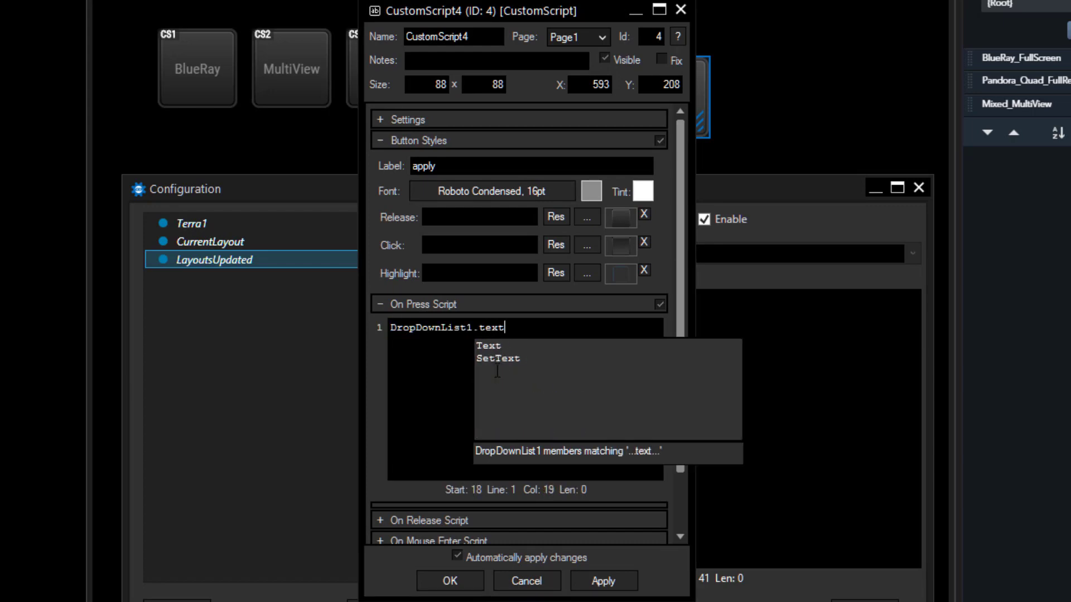
pyautogui.press('Escape')
# - Put Terra1.ApplyLayout( in front of DropDownList1.text so both form a single line of the script
pyautogui.press('Home')
pyautogui.press('Return')
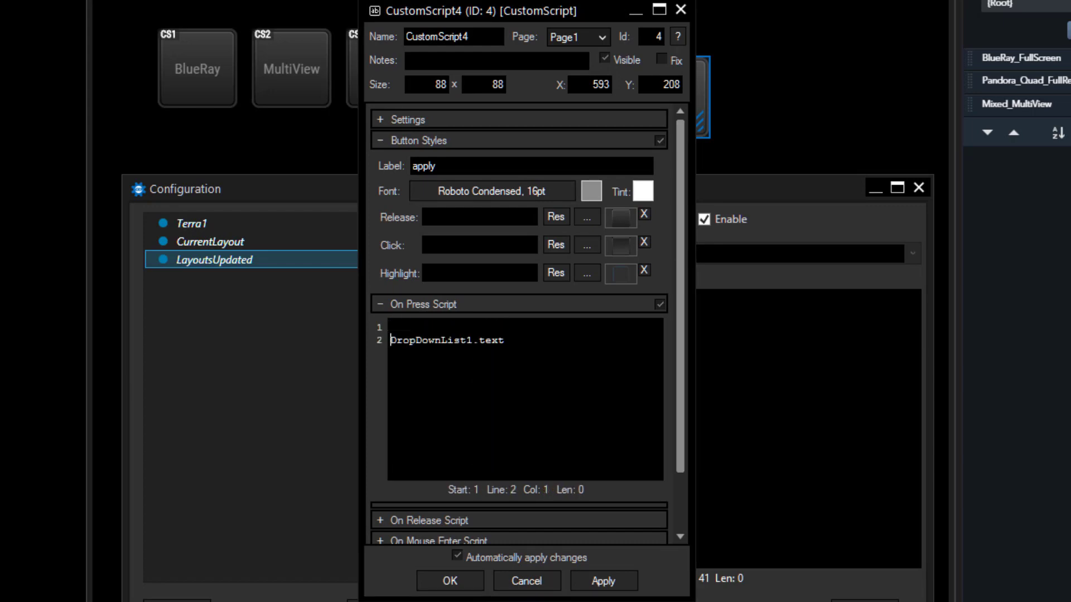
pyautogui.press('Up')
pyautogui.write('terra')
pyautogui.press('Down')
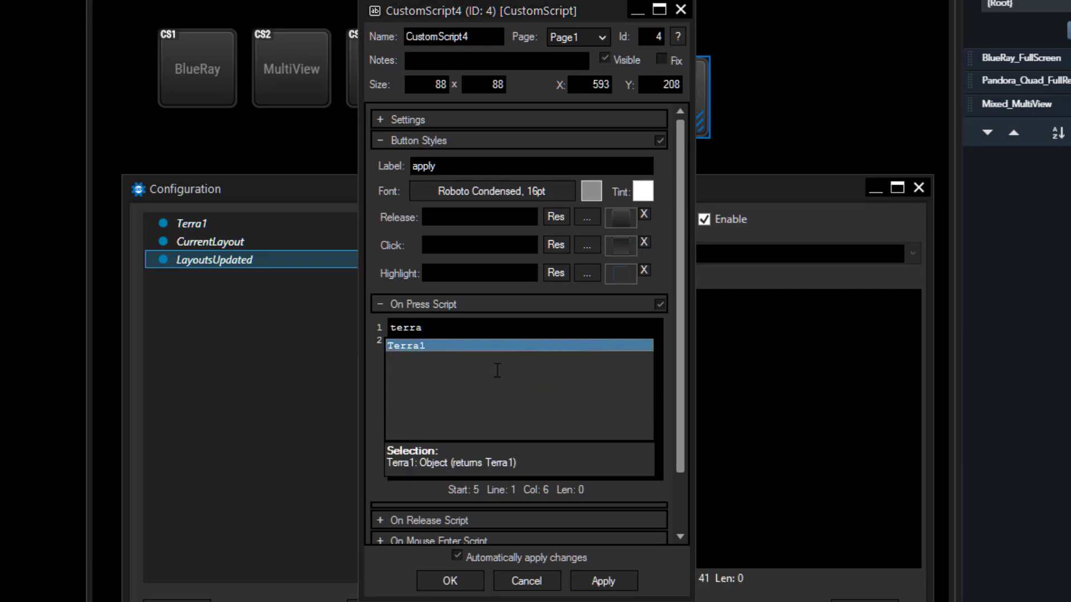
pyautogui.press('Return')
pyautogui.write('.')
pyautogui.press('Escape')
pyautogui.write('apply')
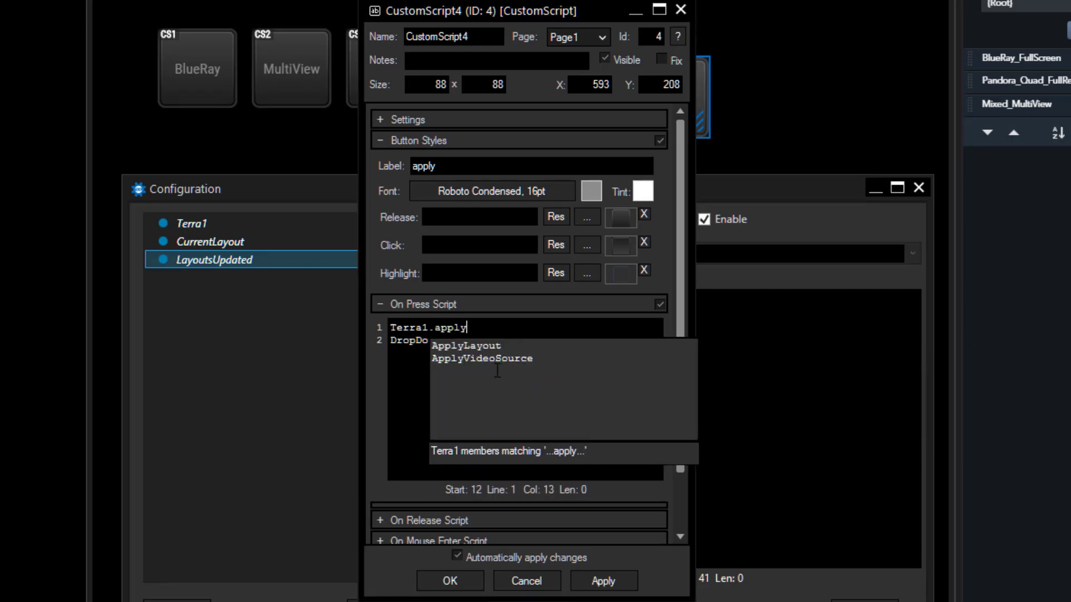
pyautogui.press('Down')
pyautogui.press('Return')
pyautogui.write('(')
pyautogui.press('Delete')
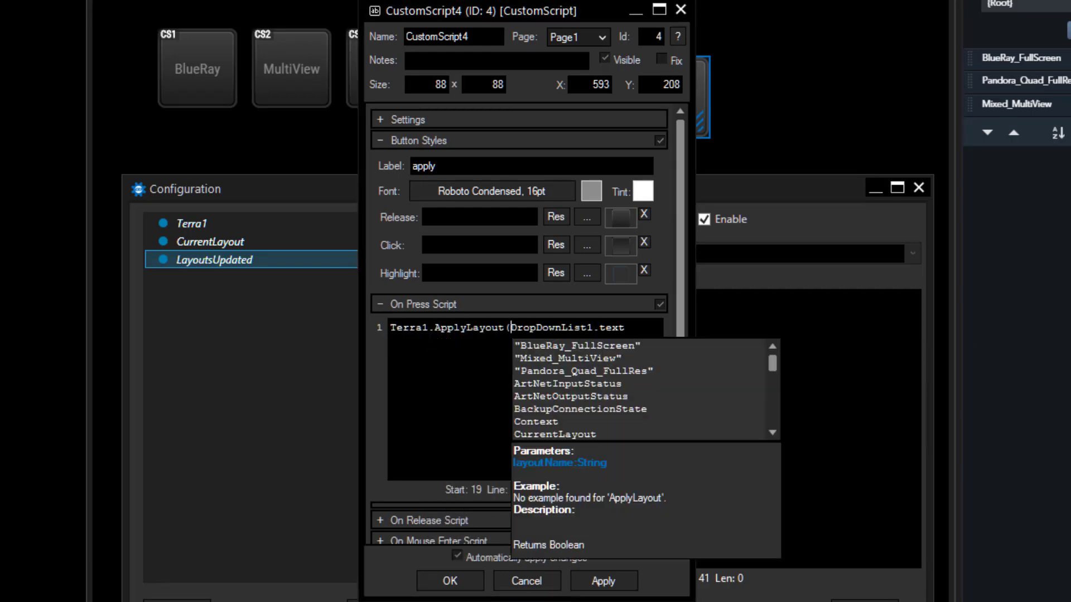
# - Complete the script as Terra1.ApplyLayout(DropDownList1.text) and accept the apply button's settings
pyautogui.press('Escape')
pyautogui.press('End')
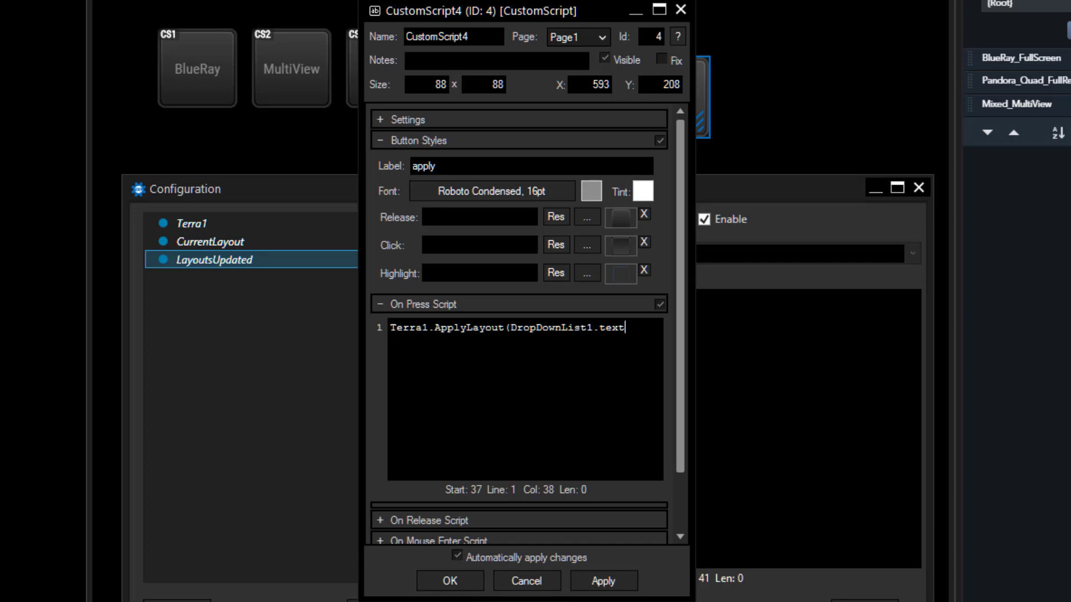
pyautogui.write(')')
pyautogui.click(472, 583)
pyautogui.click(576, 128)
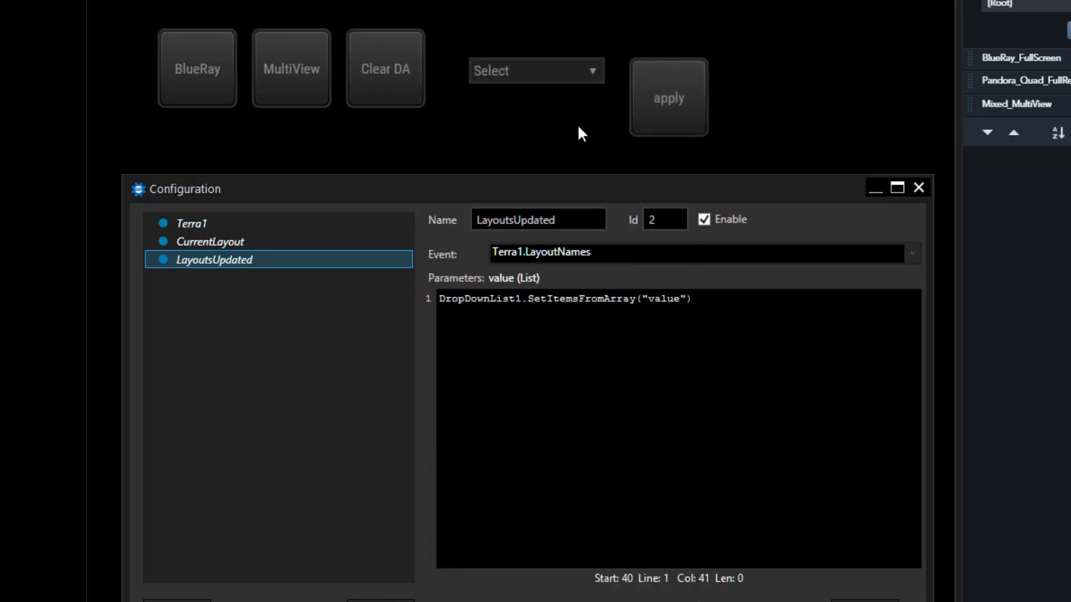
# - Test the dropdown list and apply button by applying BlueRay_FullScreen and Pandora_Quad_FullRes
pyautogui.click(588, 73)
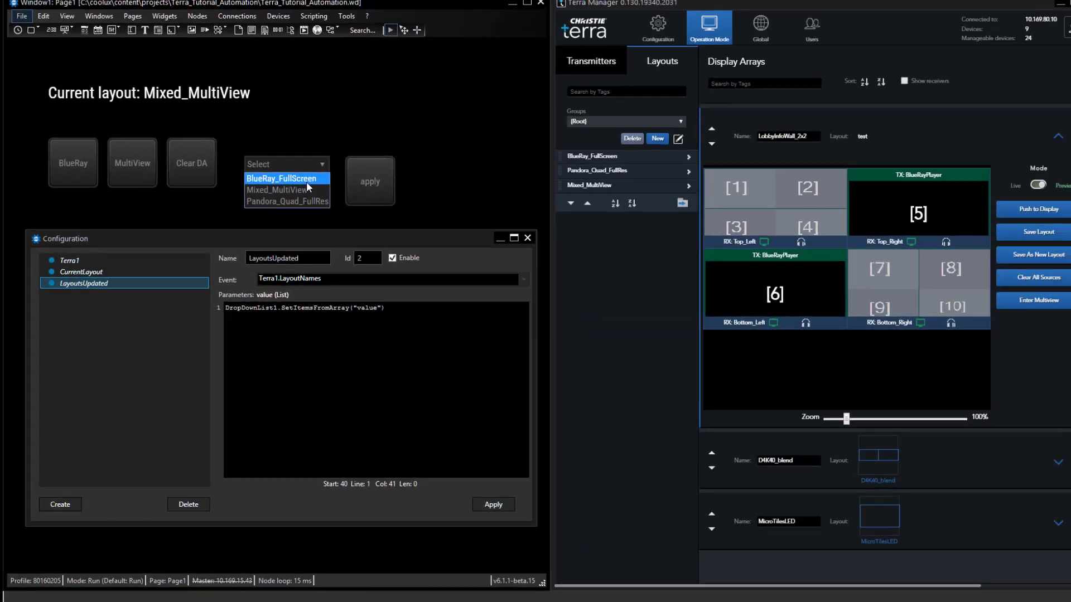
pyautogui.click(505, 117)
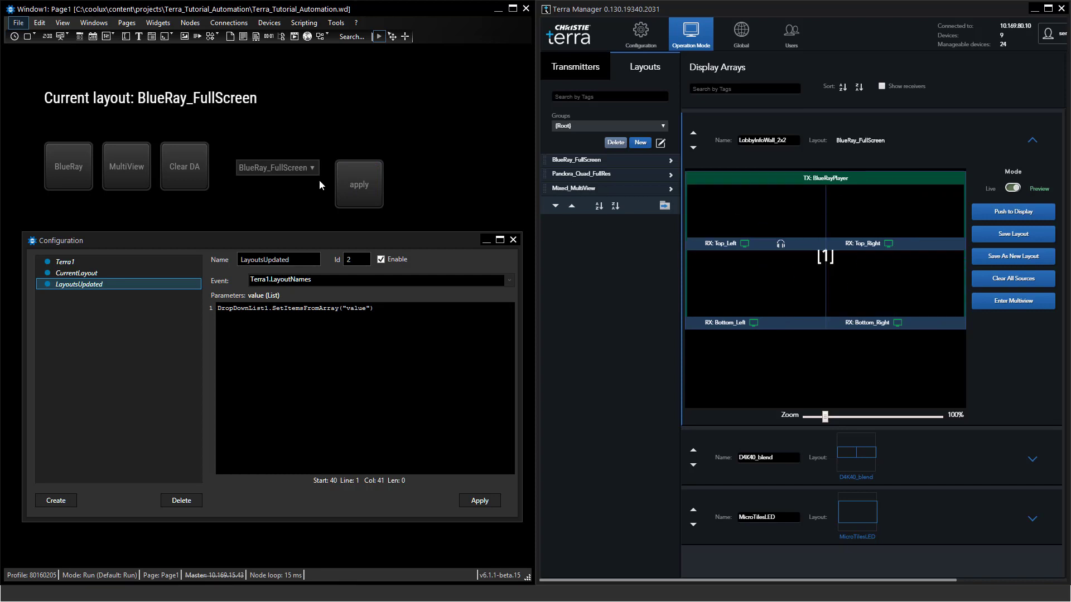
pyautogui.click(279, 168)
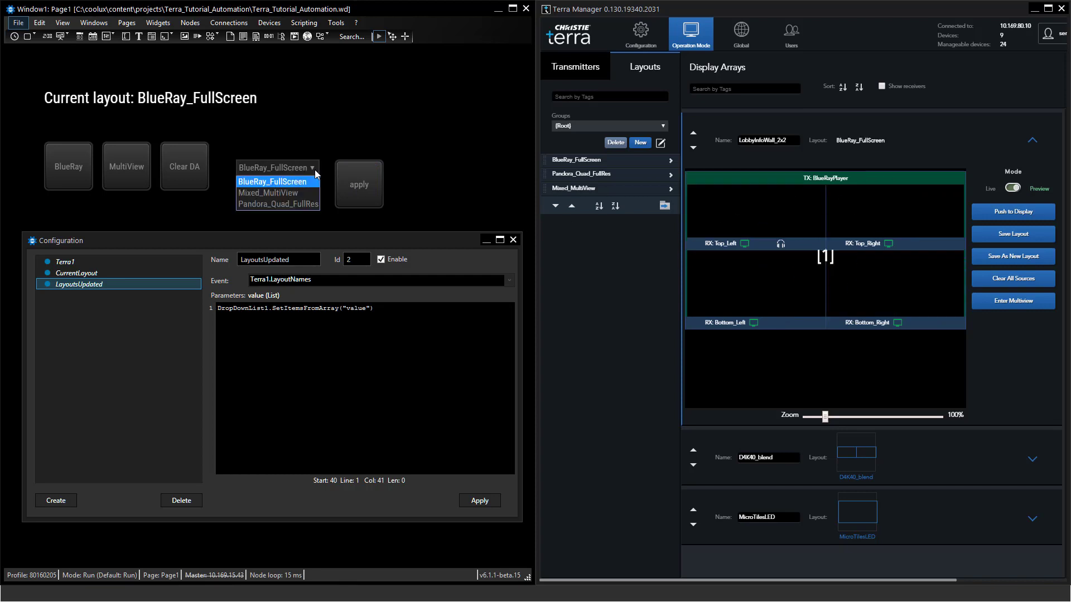
pyautogui.click(277, 204)
pyautogui.click(360, 185)
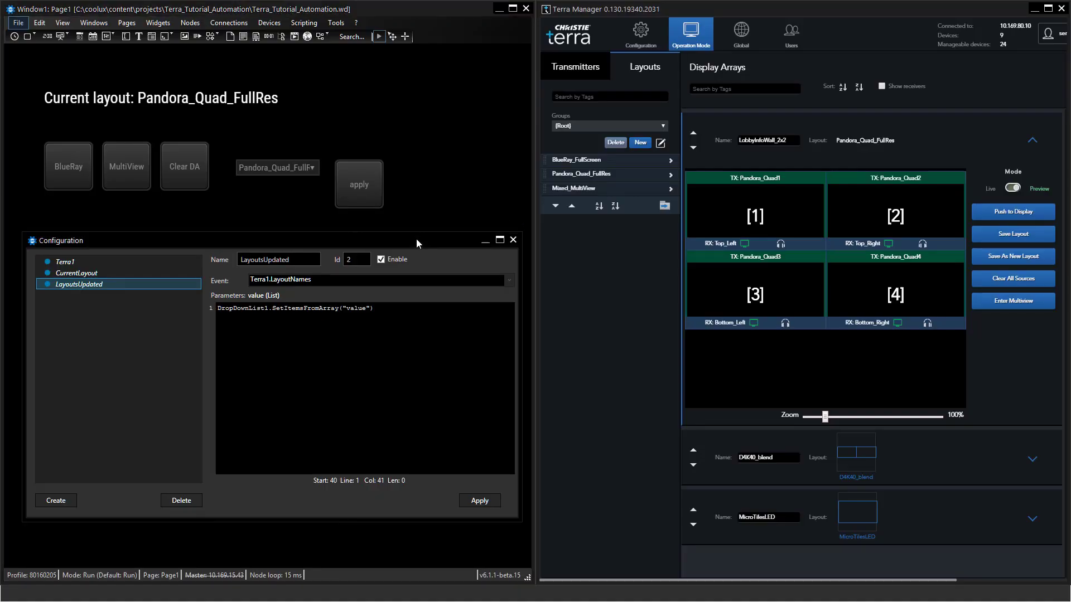
# - Move the Configuration window clear of the page, add a CustomScript button in the empty area and place it below the apply button
pyautogui.moveTo(416, 239); pyautogui.dragTo(941, 142)
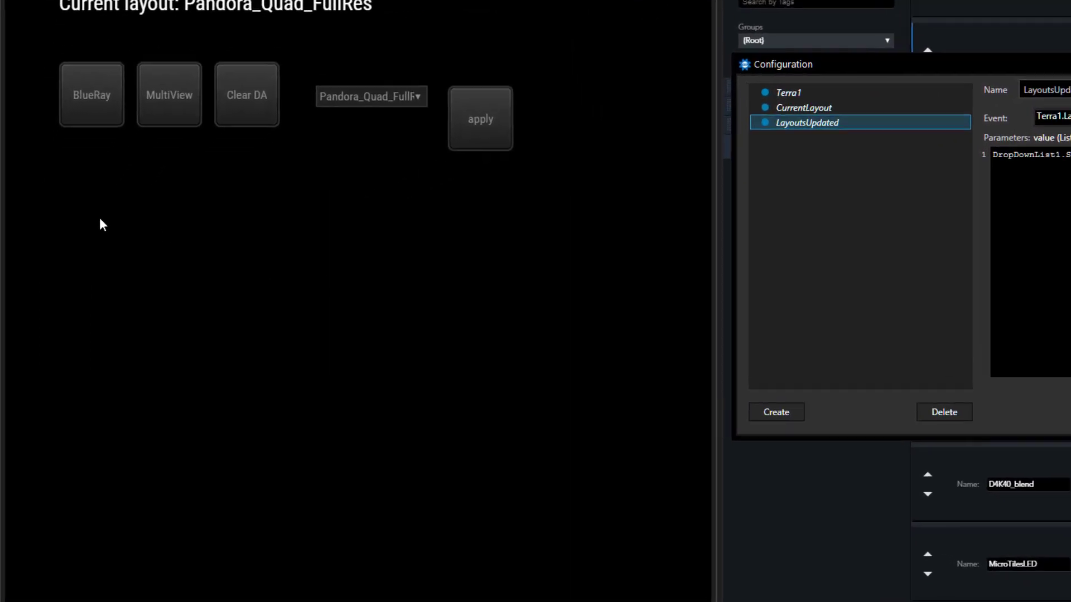
pyautogui.rightClick(76, 236)
pyautogui.moveTo(135, 258)
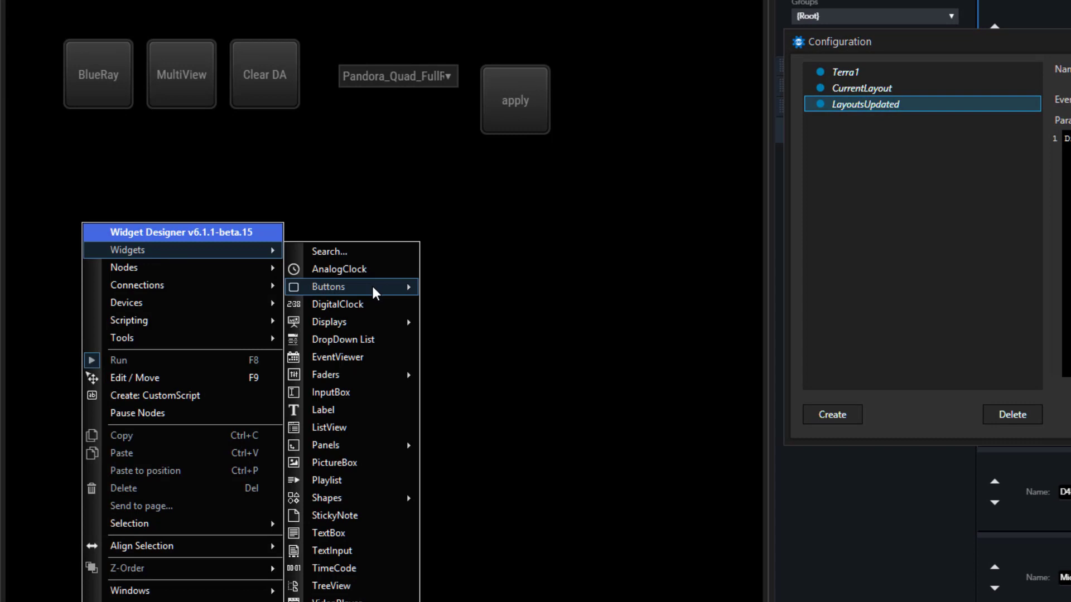
pyautogui.moveTo(374, 288)
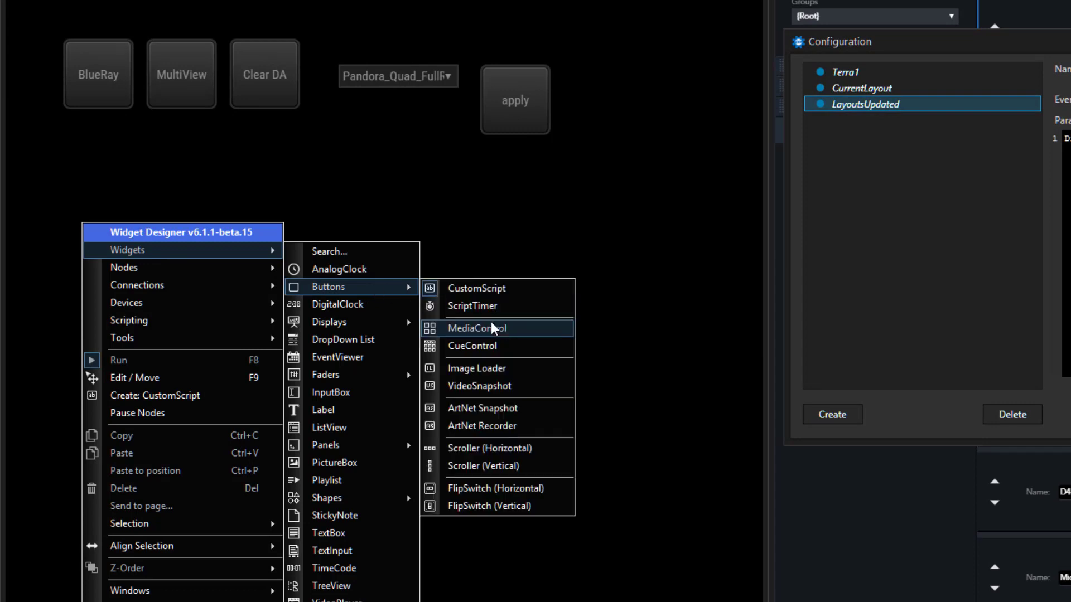
pyautogui.click(488, 289)
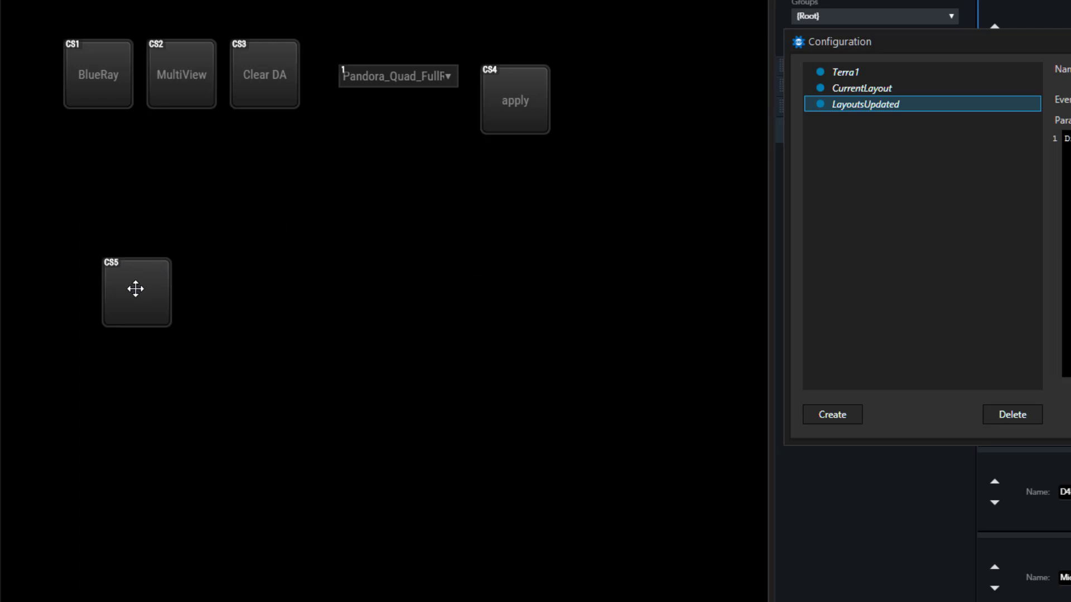
pyautogui.moveTo(135, 289); pyautogui.dragTo(457, 287)
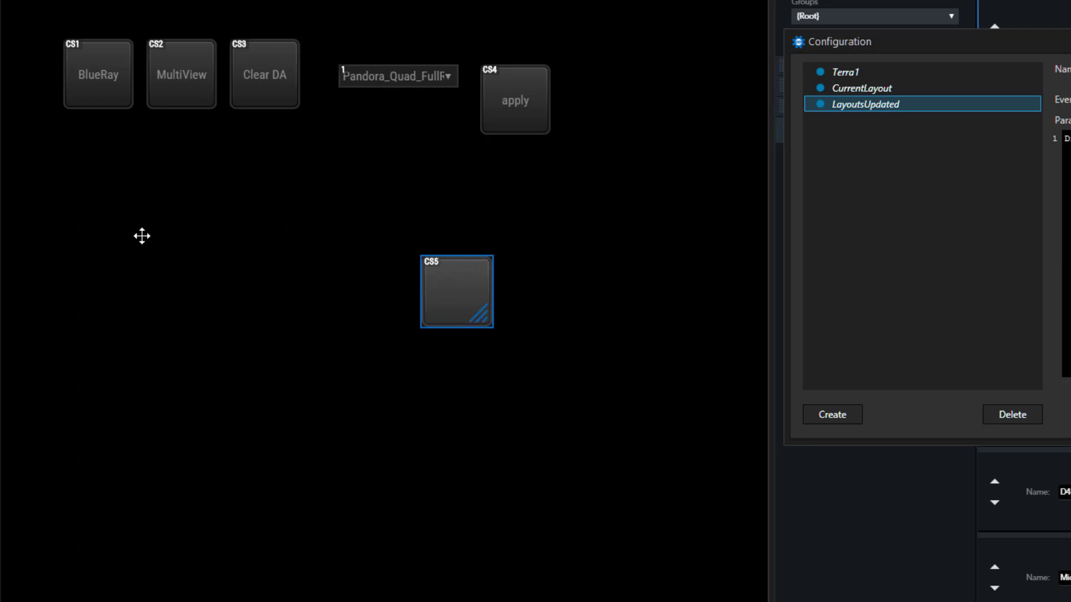
# - Add two dropdown lists side by side below the layout buttons and fit the blank button, sized 120 x 30, beside them in line
pyautogui.rightClick(105, 273)
pyautogui.moveTo(168, 301)
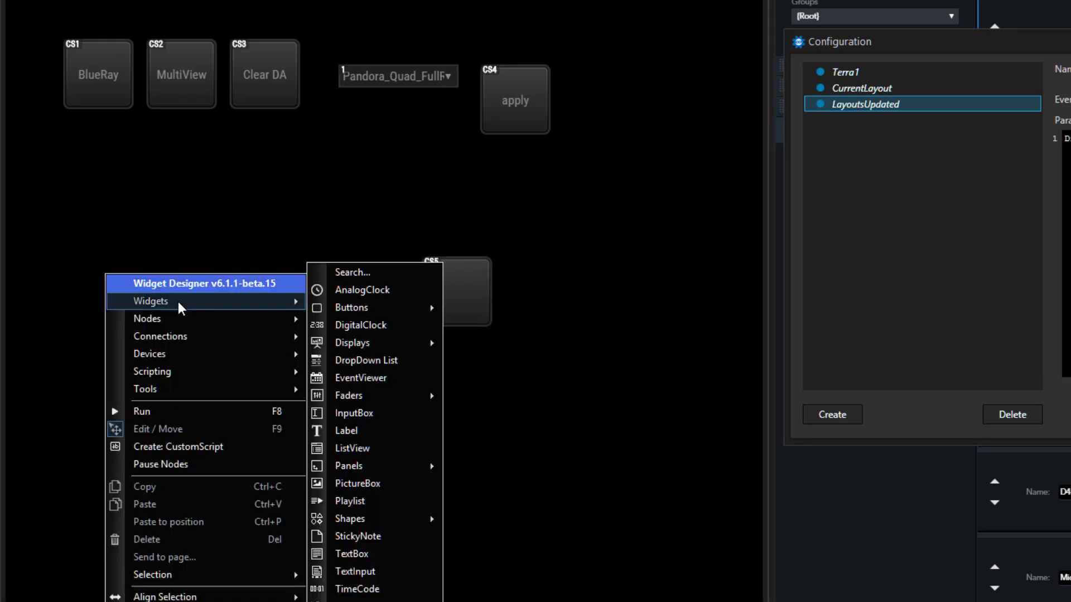
pyautogui.click(366, 360)
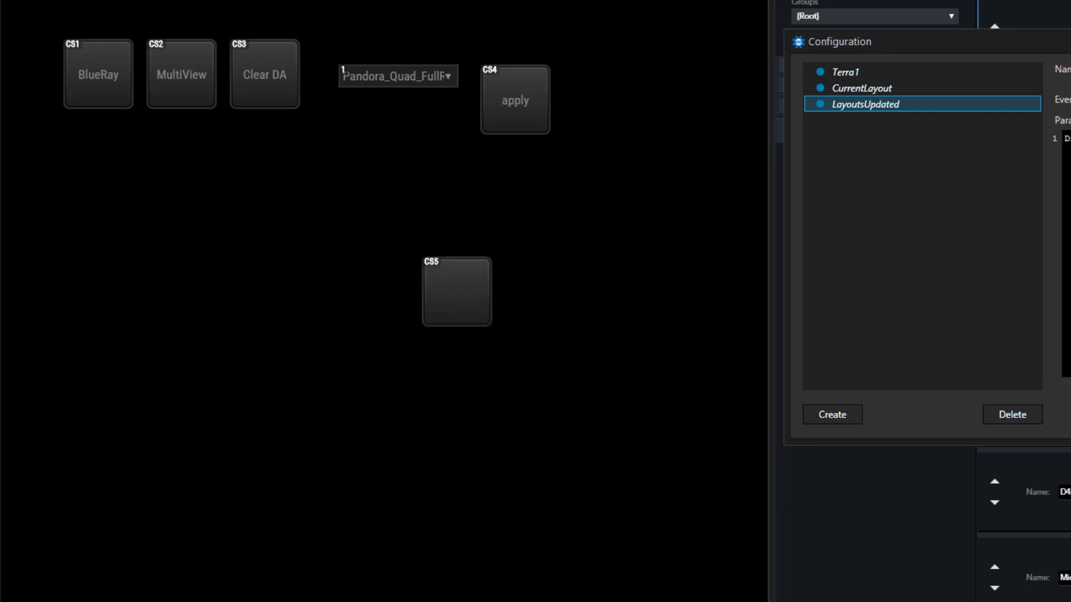
pyautogui.click(223, 277)
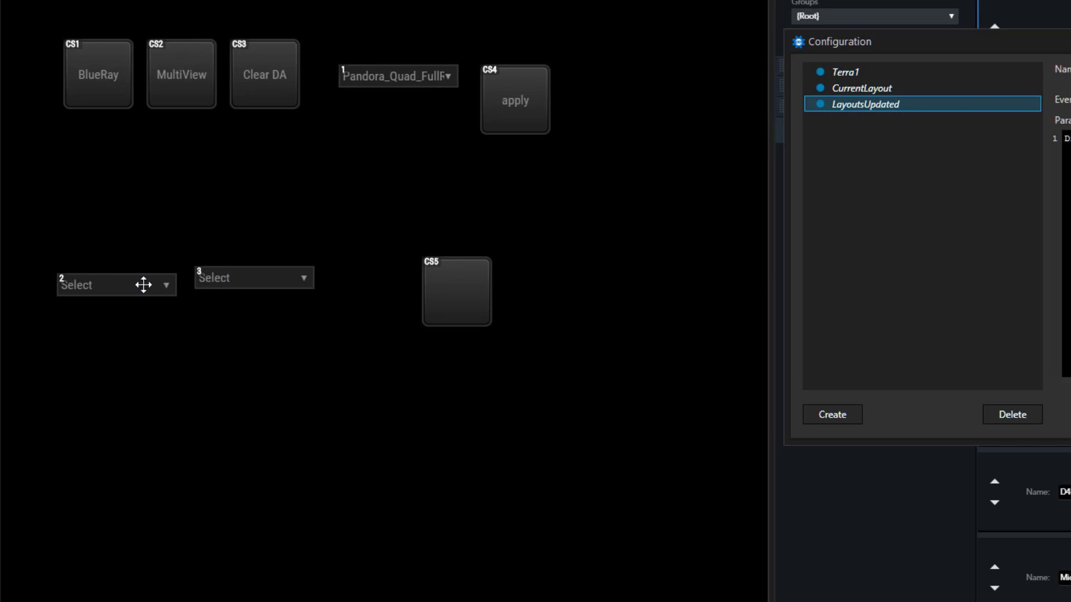
pyautogui.moveTo(143, 283); pyautogui.dragTo(143, 272)
pyautogui.moveTo(236, 280); pyautogui.dragTo(226, 275)
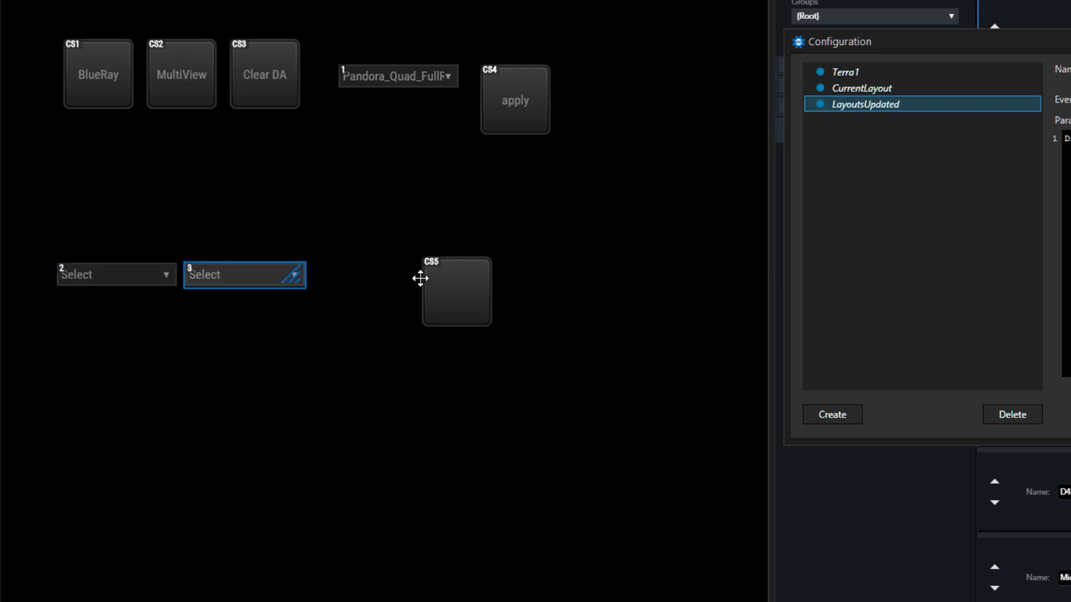
pyautogui.moveTo(446, 291); pyautogui.dragTo(416, 288)
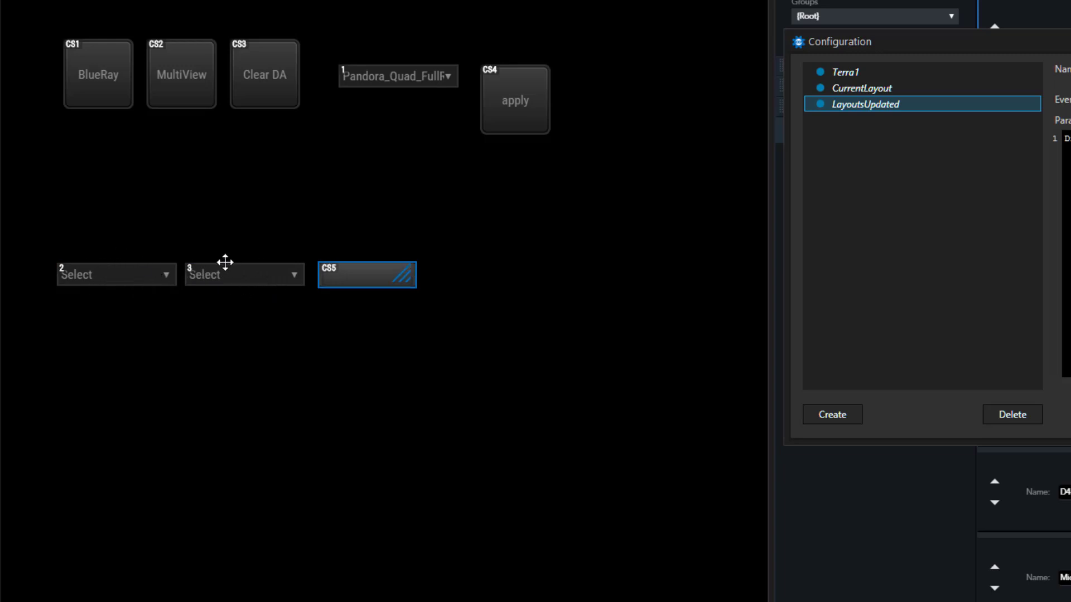
# - Open the blank button's settings and set its label to take
pyautogui.doubleClick(354, 271)
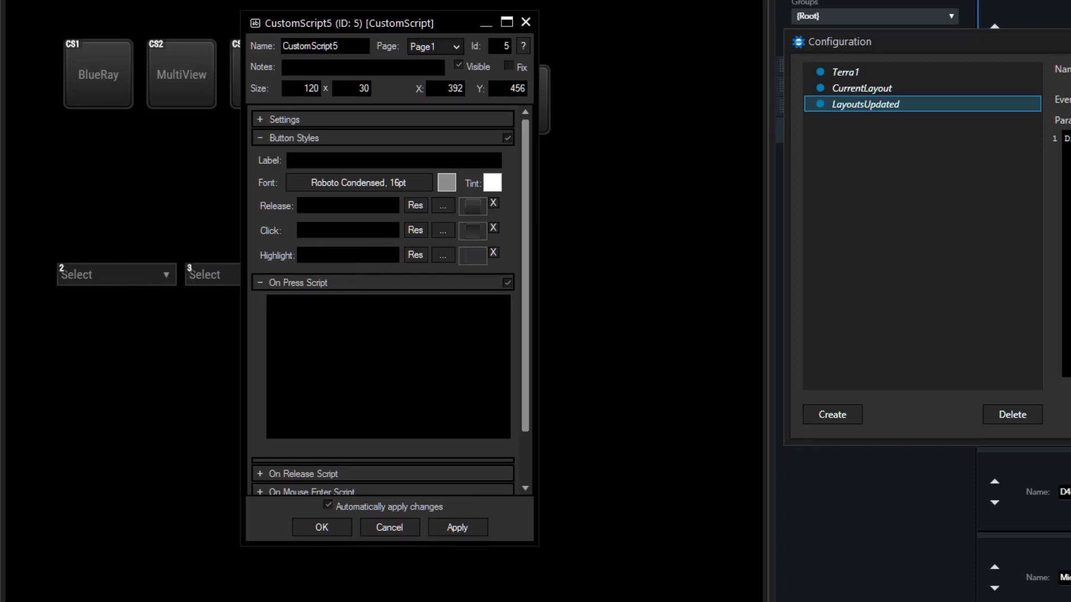
pyautogui.click(372, 339)
pyautogui.write('take')
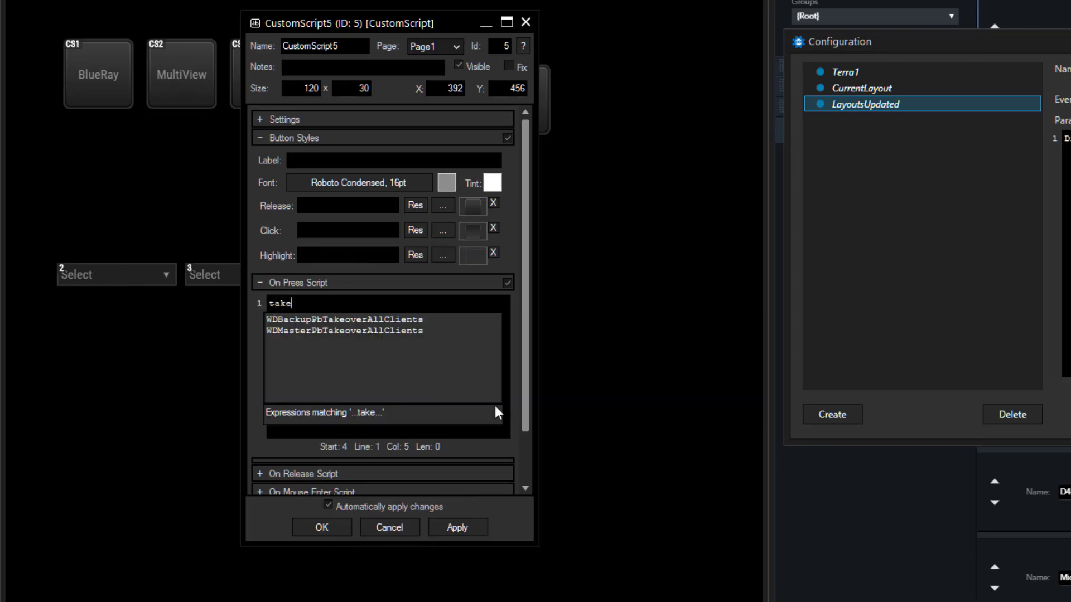
pyautogui.click(344, 157)
pyautogui.write('take')
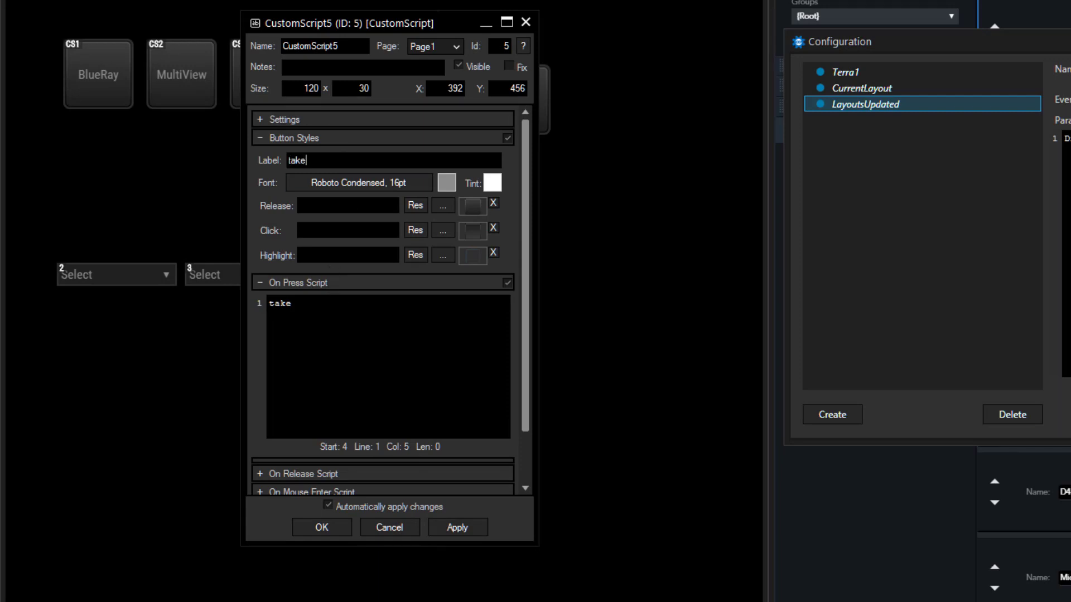
# - Replace the stray text in the take button's On Press script with Terra1.SwitchVideo(
pyautogui.click(257, 305)
pyautogui.write('terra')
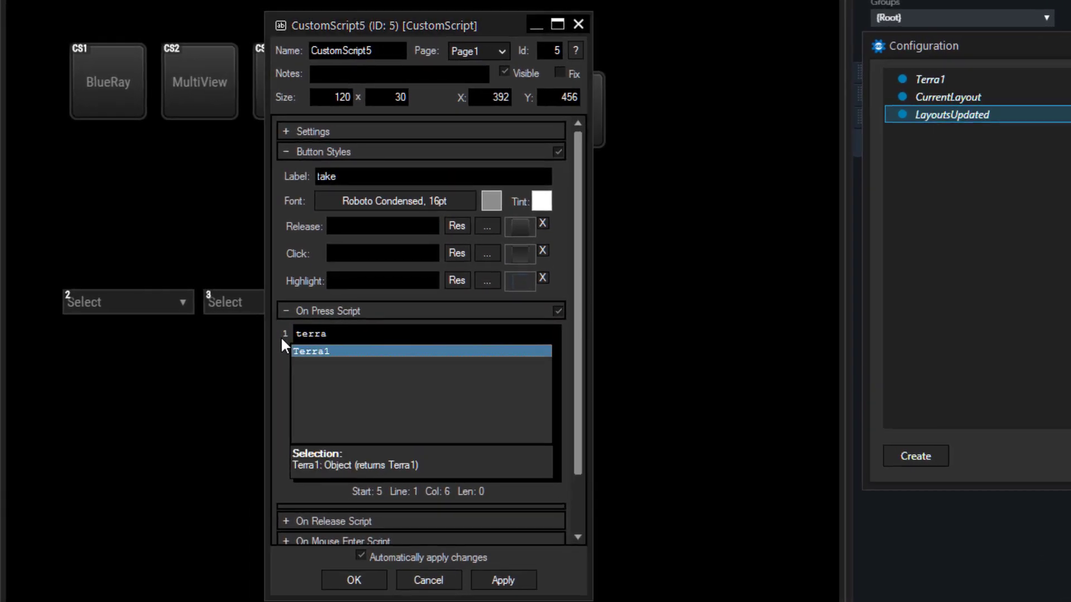
pyautogui.write('1.switch')
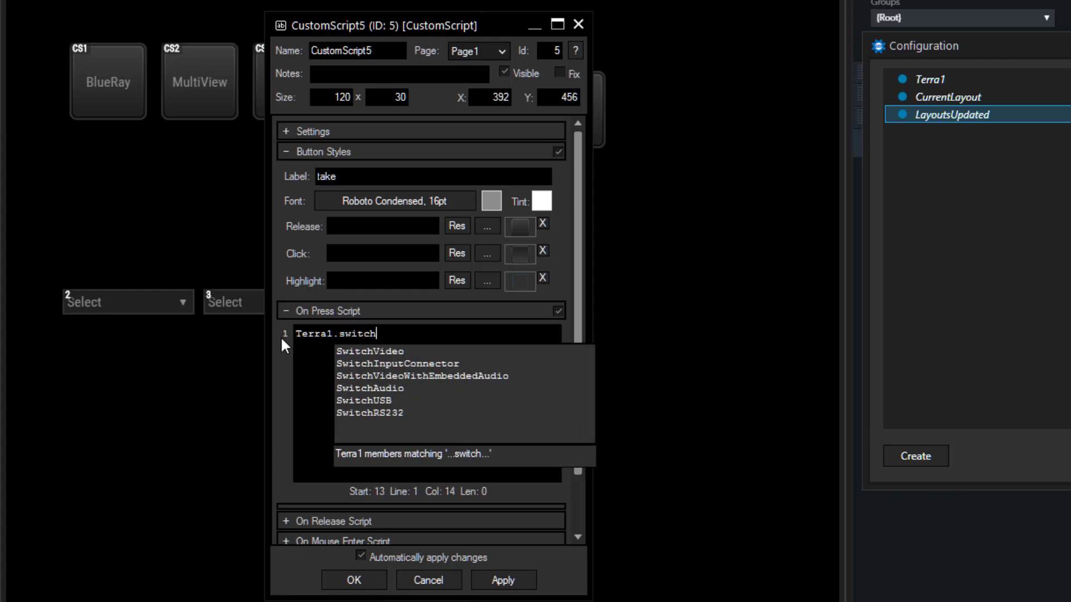
pyautogui.press('Down')
pyautogui.press('Return')
pyautogui.write('(')
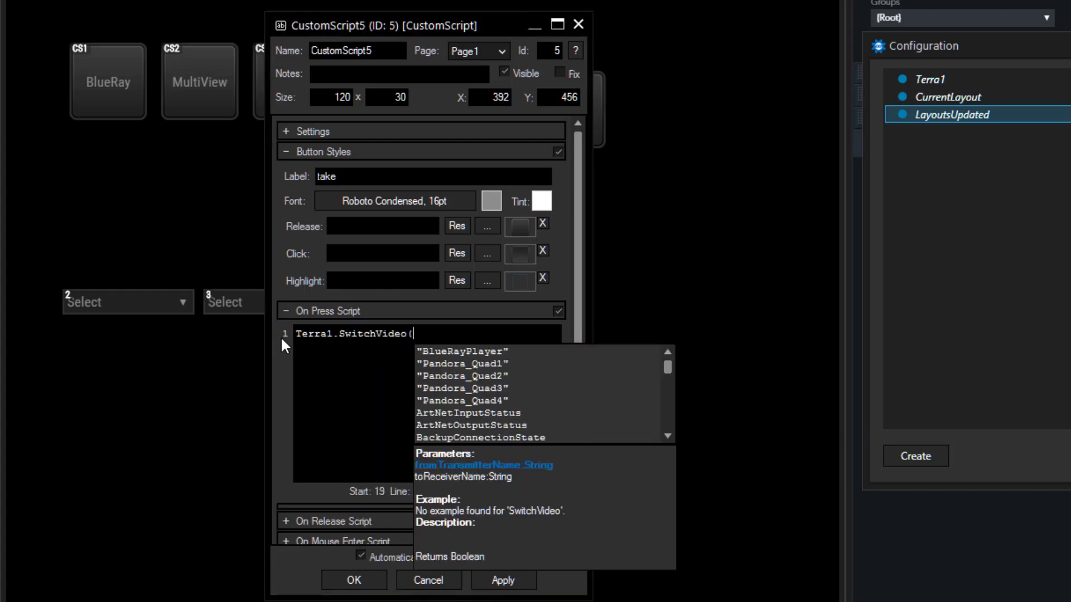
# - Enter DropDownList2.text as the transmitter name argument of SwitchVideo, followed by a comma
pyautogui.write('drop')
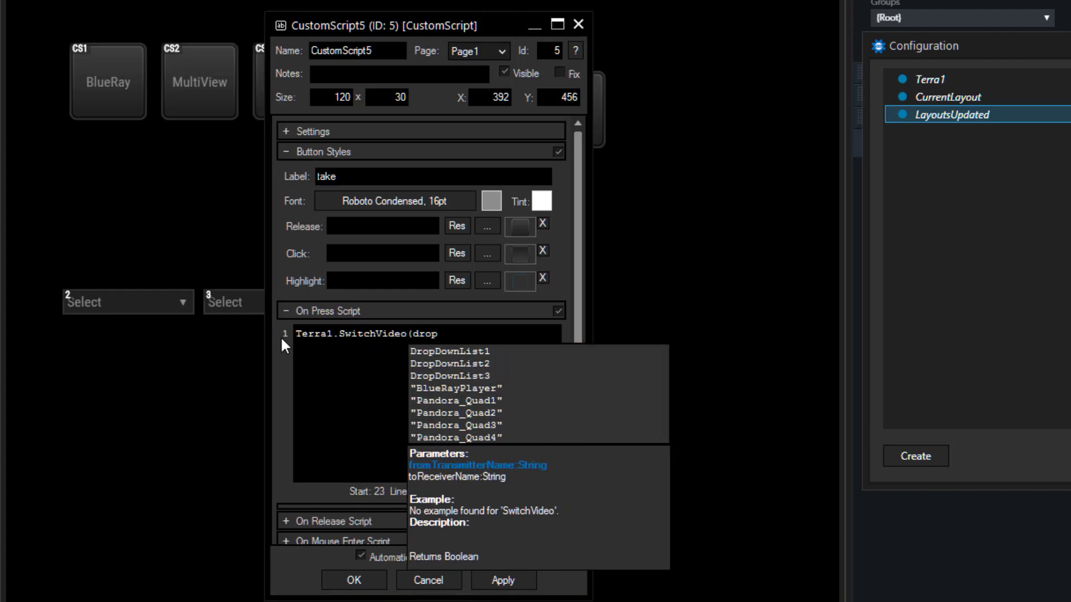
pyautogui.press('Down')
pyautogui.press('Return')
pyautogui.write('.')
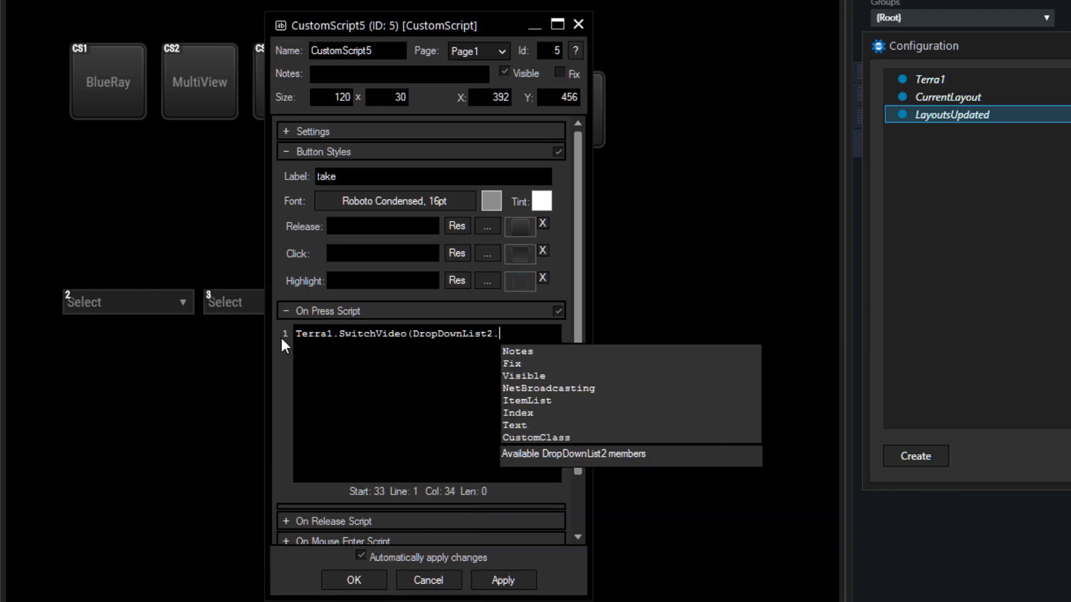
pyautogui.write('text')
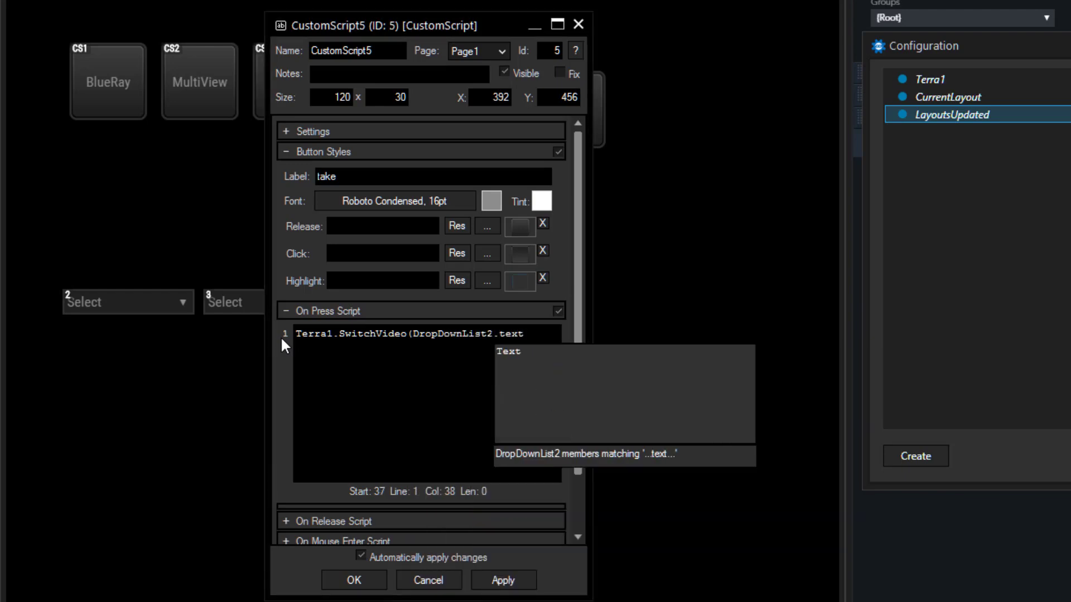
pyautogui.write(',')
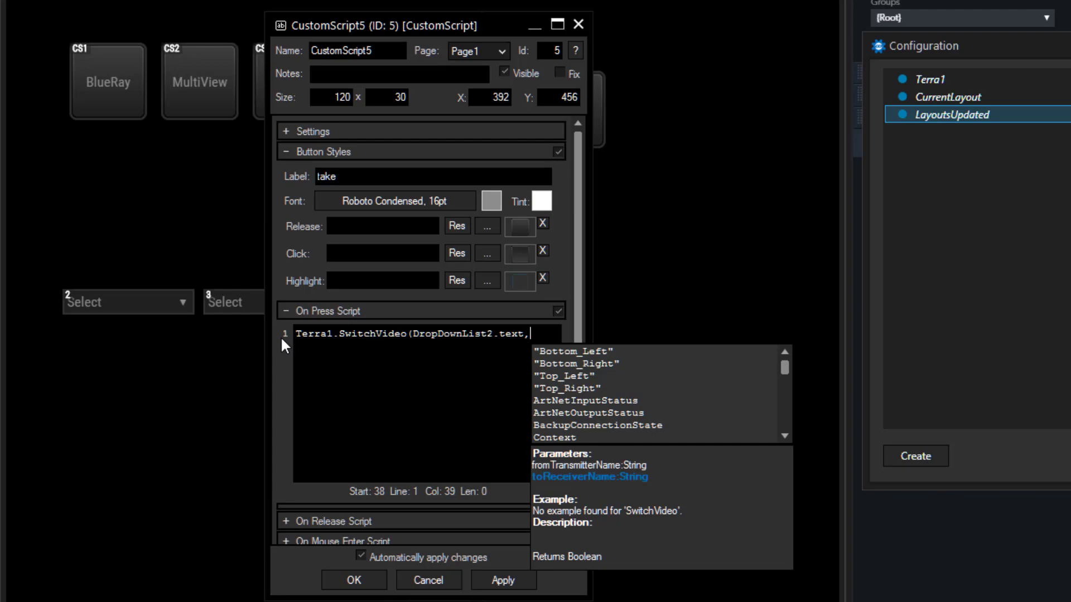
# - Enter DropDownList3 with its text property as the receiver name argument of SwitchVideo
pyautogui.write('drop')
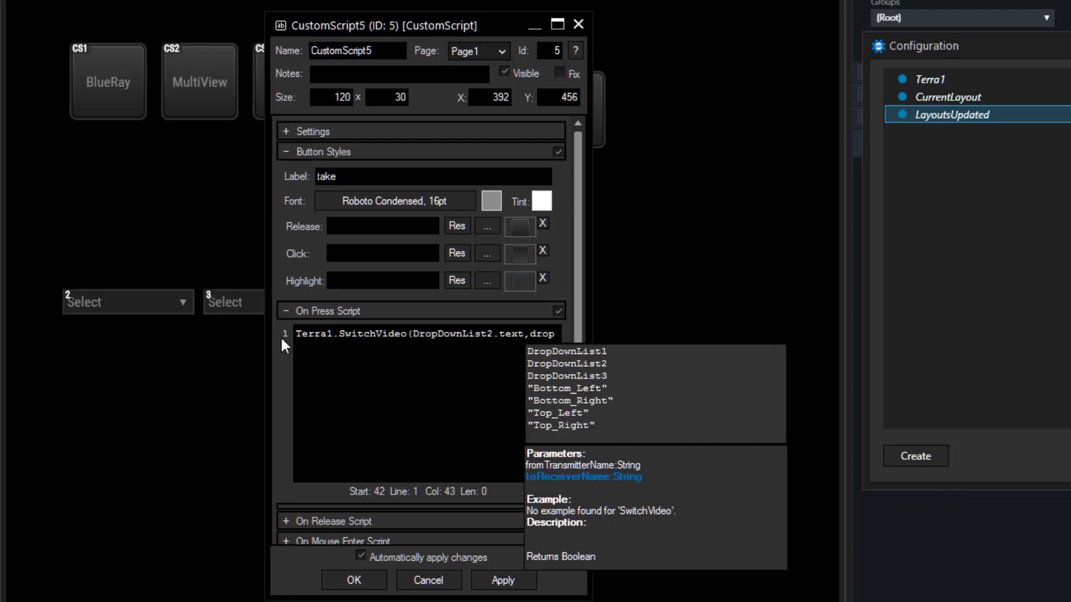
pyautogui.press('Down')
pyautogui.press('Down')
pyautogui.press('Down')
pyautogui.write('..text')
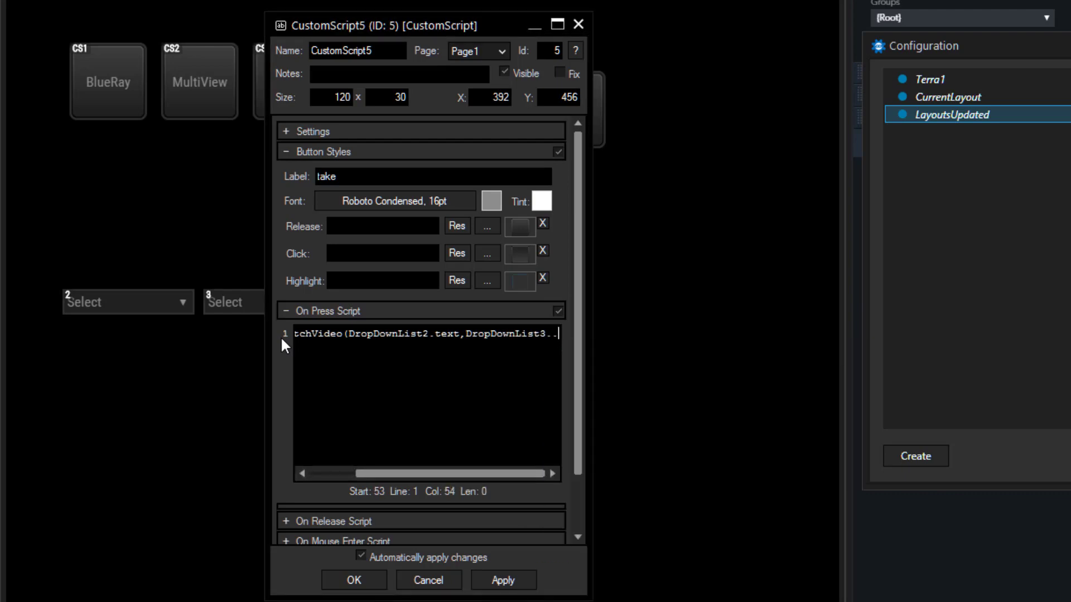
# - Remove the surplus dot, complete the script as Terra1.SwitchVideo(DropDownList2.text,DropDownList3.text) and accept the take button's settings
pyautogui.press('Left')
pyautogui.press('Left')
pyautogui.press('Left')
pyautogui.press('Left')
pyautogui.press('Left')
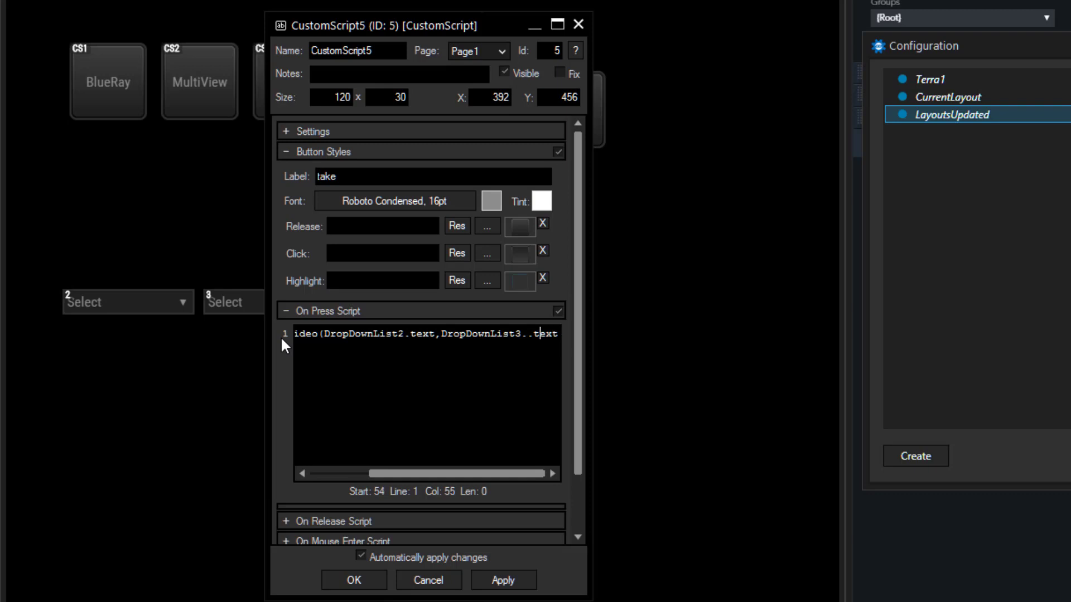
pyautogui.press('BackSpace')
pyautogui.press('End')
pyautogui.write(')')
pyautogui.click(376, 578)
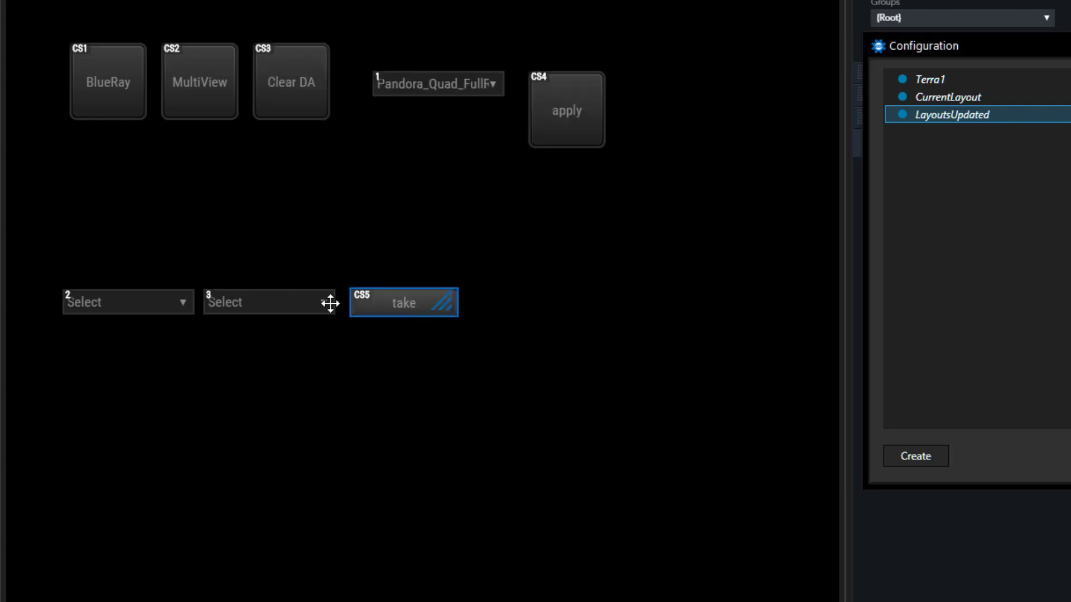
# - Return the page to run mode and check the items of the first new dropdown list
pyautogui.click(385, 368)
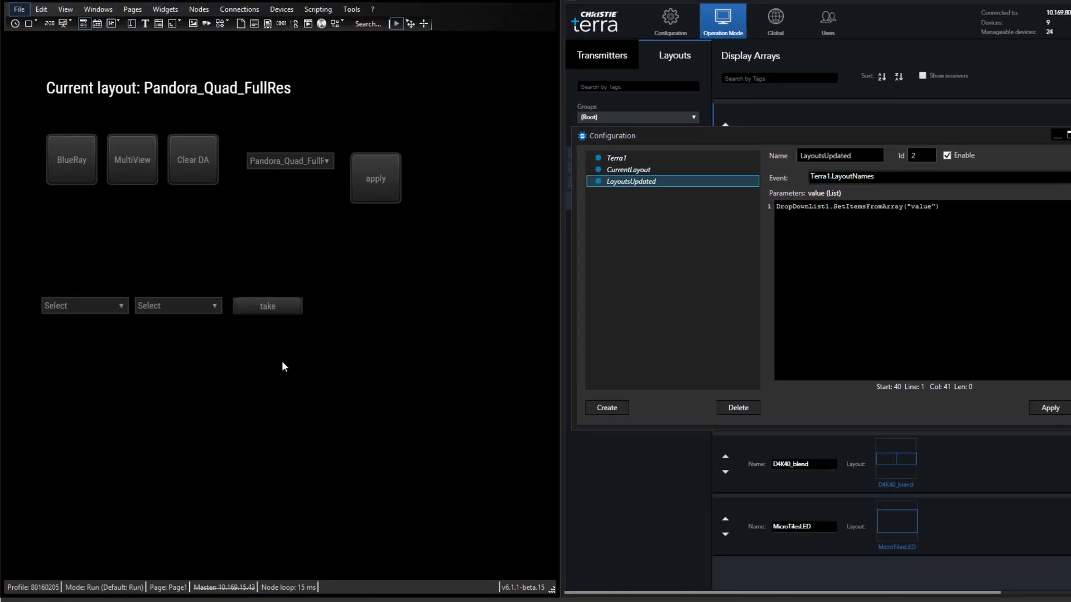
pyautogui.click(117, 307)
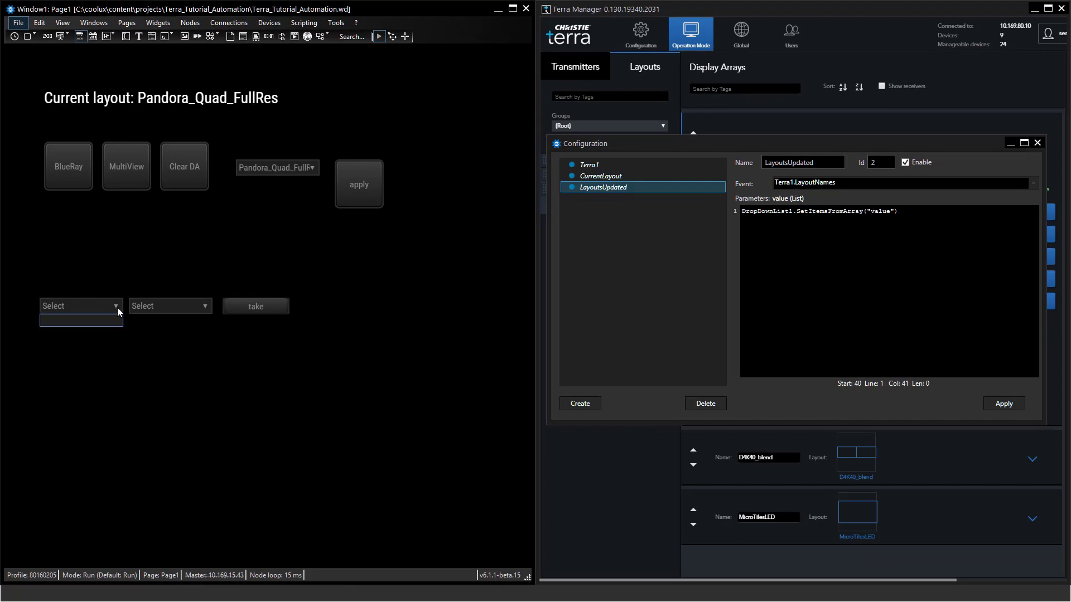
pyautogui.click(117, 306)
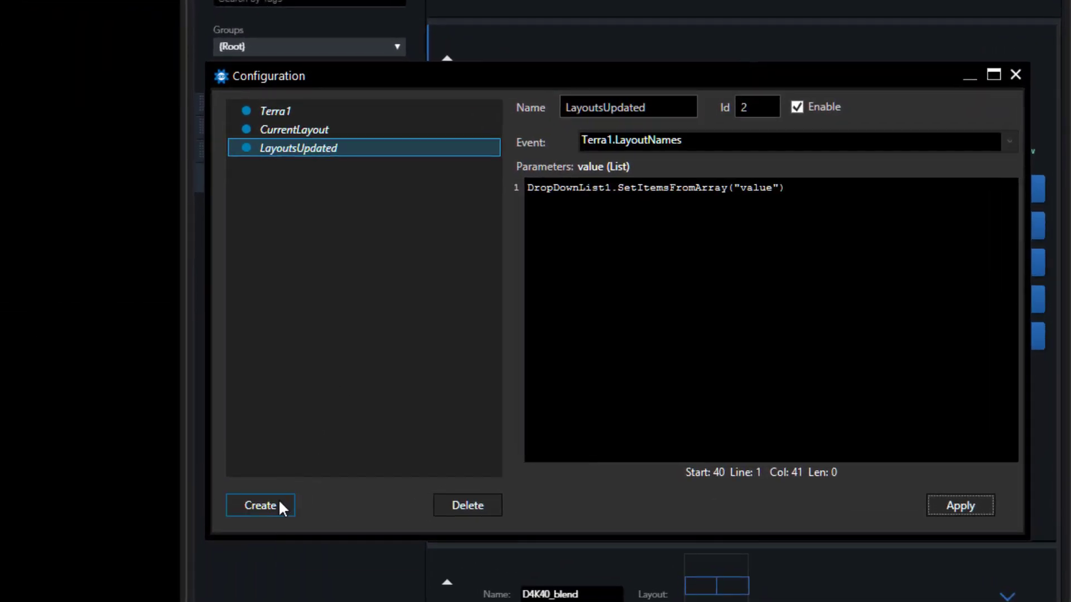
# - Create an event listener named Tx_name that reacts to the Terra1.TransmitterNames event
pyautogui.click(592, 402)
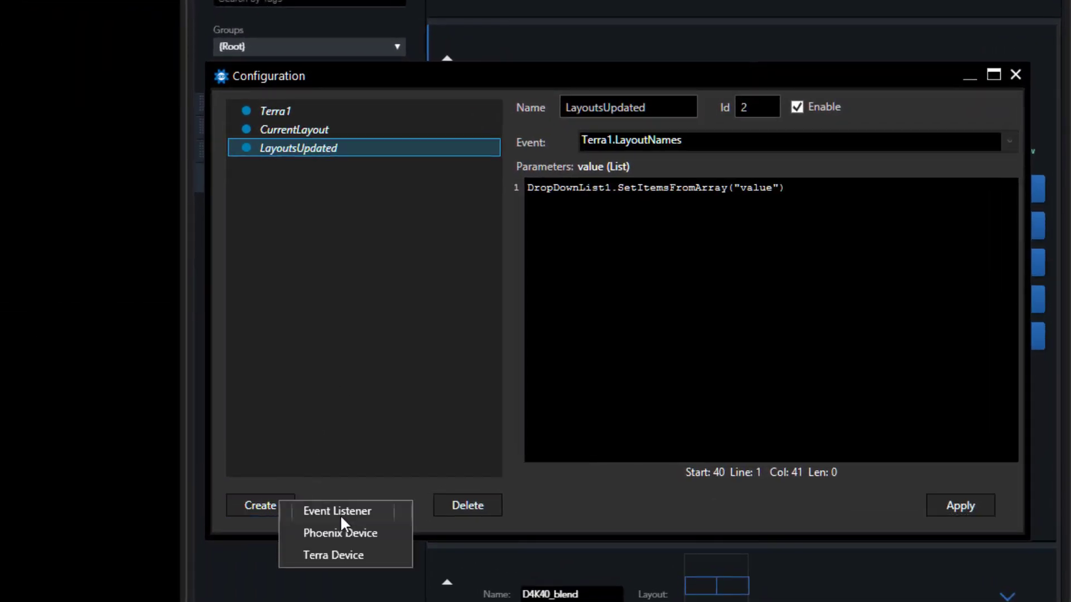
pyautogui.click(340, 514)
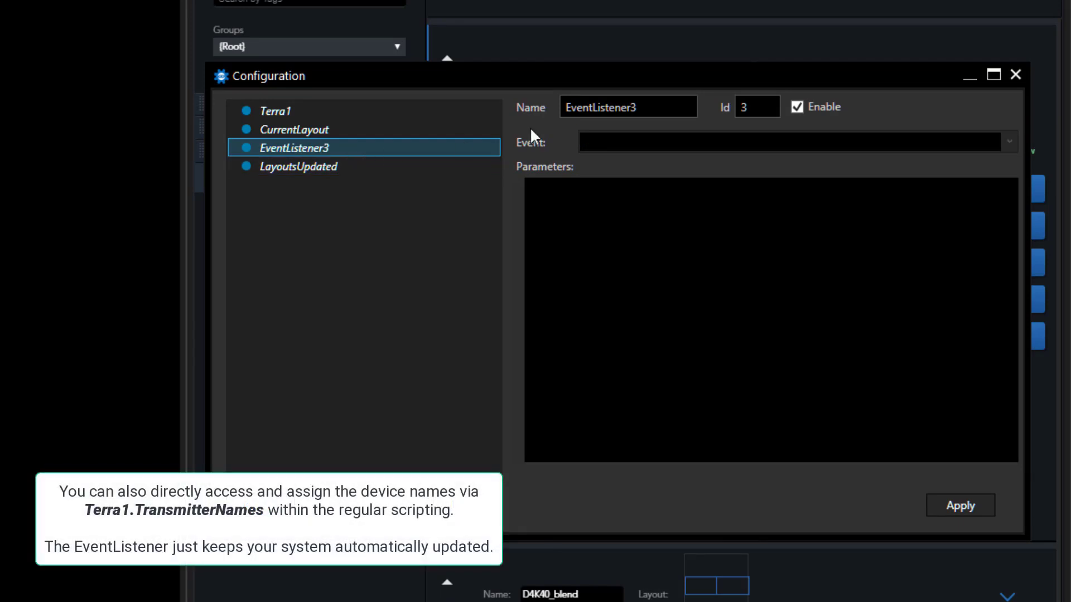
pyautogui.click(528, 105)
pyautogui.write('Tx_name')
pyautogui.click(602, 143)
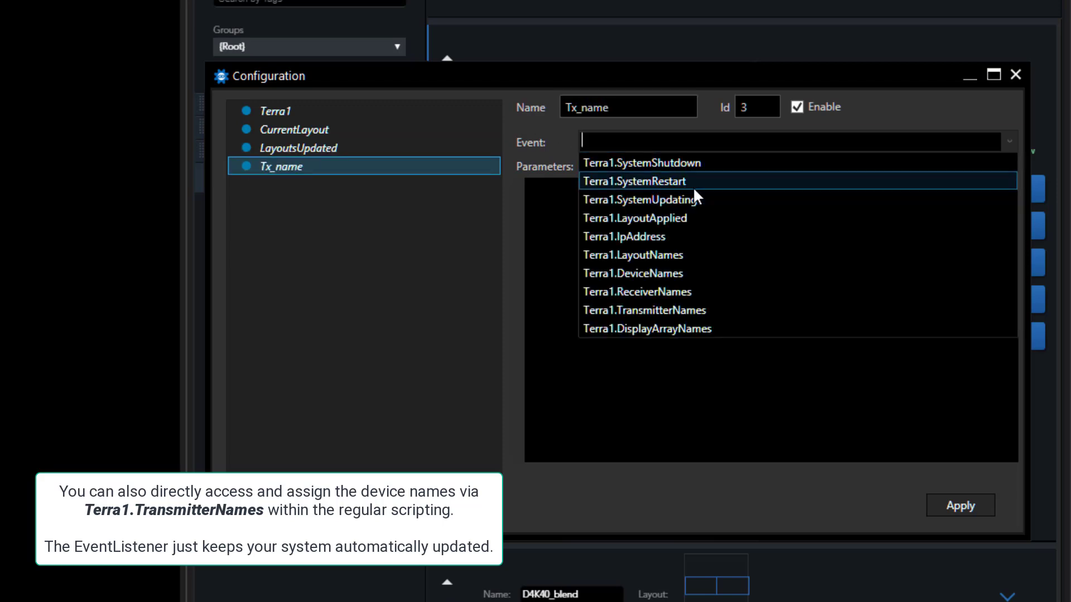
pyautogui.click(715, 311)
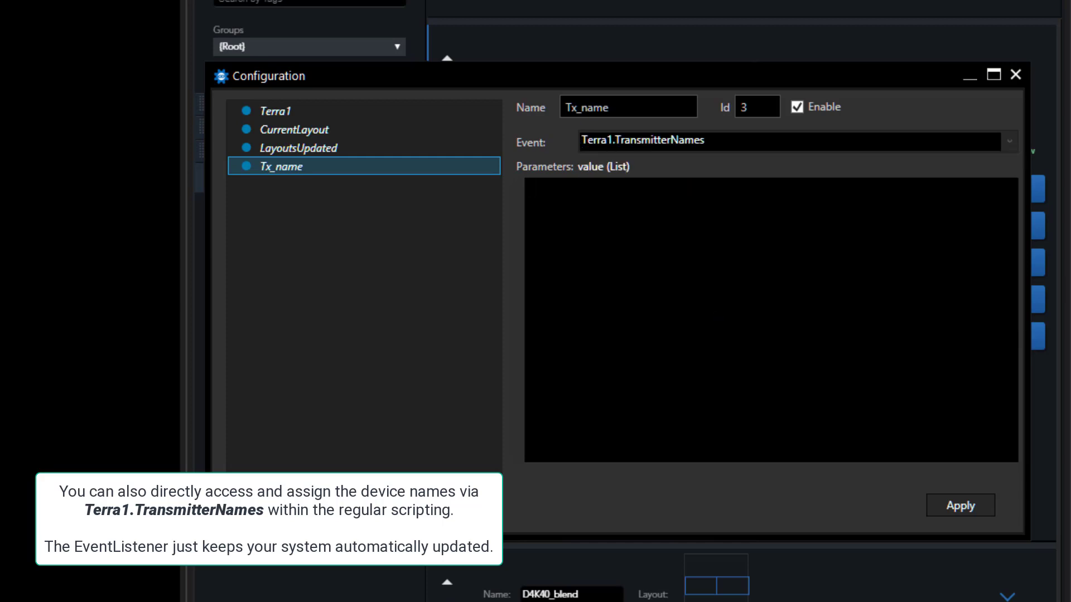
# - Script the Tx_name listener as DropDownList2.SetItemsFromArray("value") and apply it
pyautogui.click(645, 273)
pyautogui.write('drop')
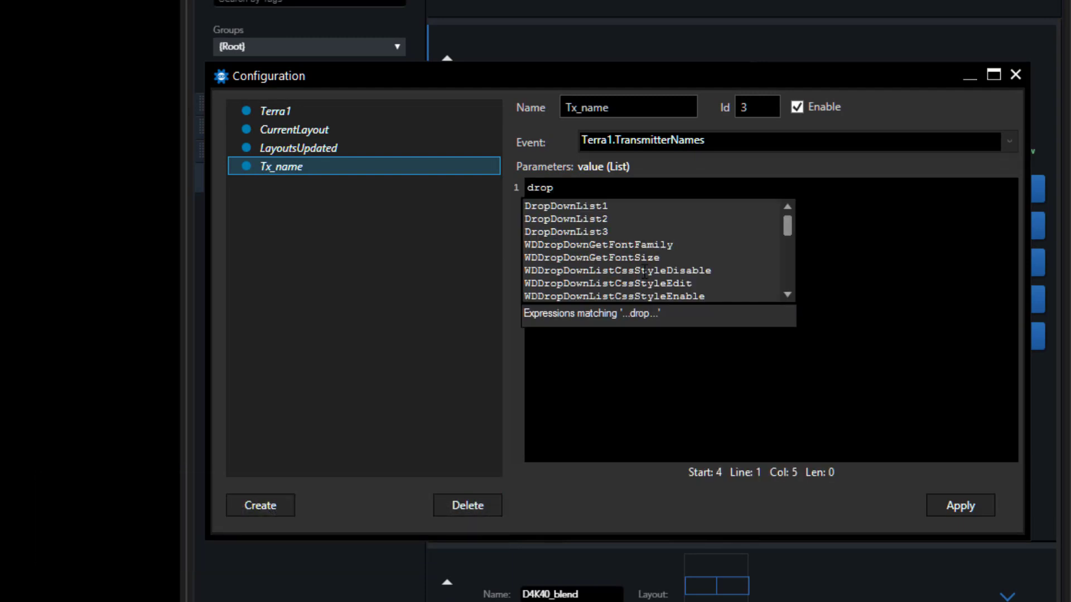
pyautogui.press('Down')
pyautogui.write('.')
pyautogui.press('Escape')
pyautogui.write('arr')
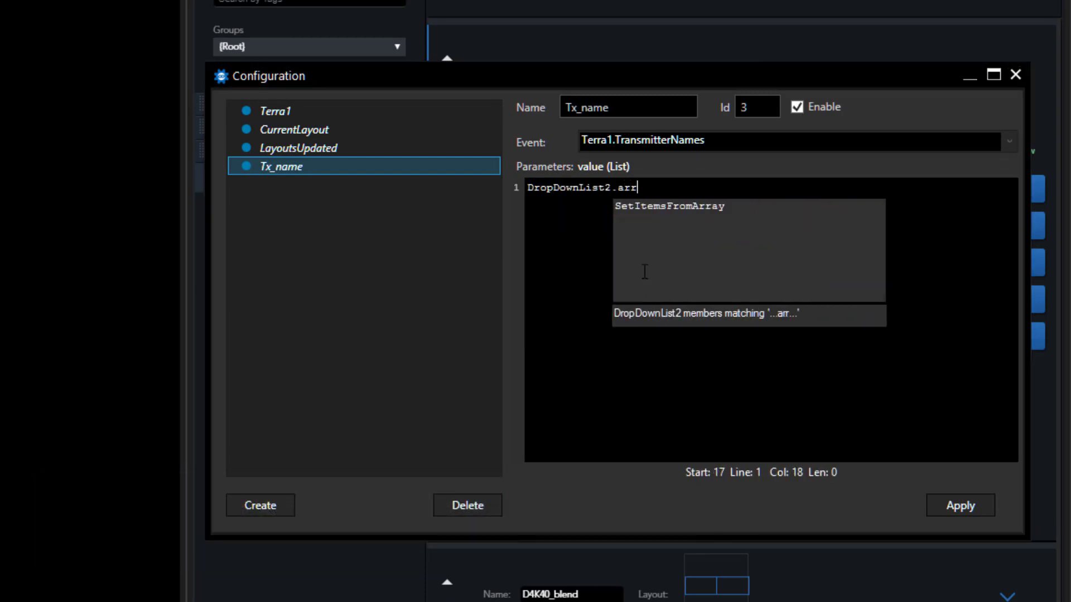
pyautogui.press('Down')
pyautogui.write('(')
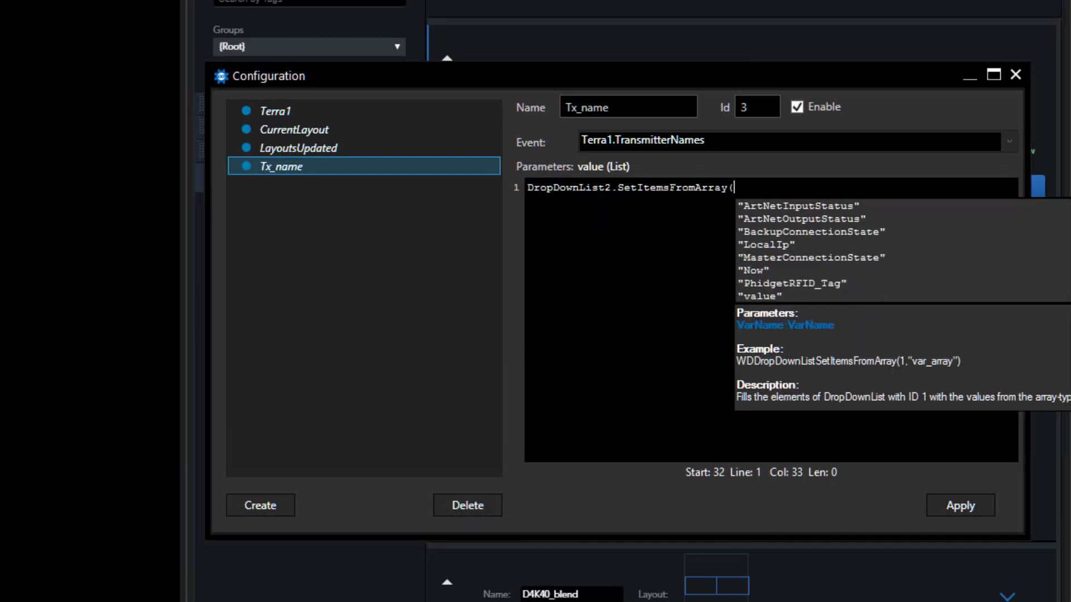
pyautogui.write('"')
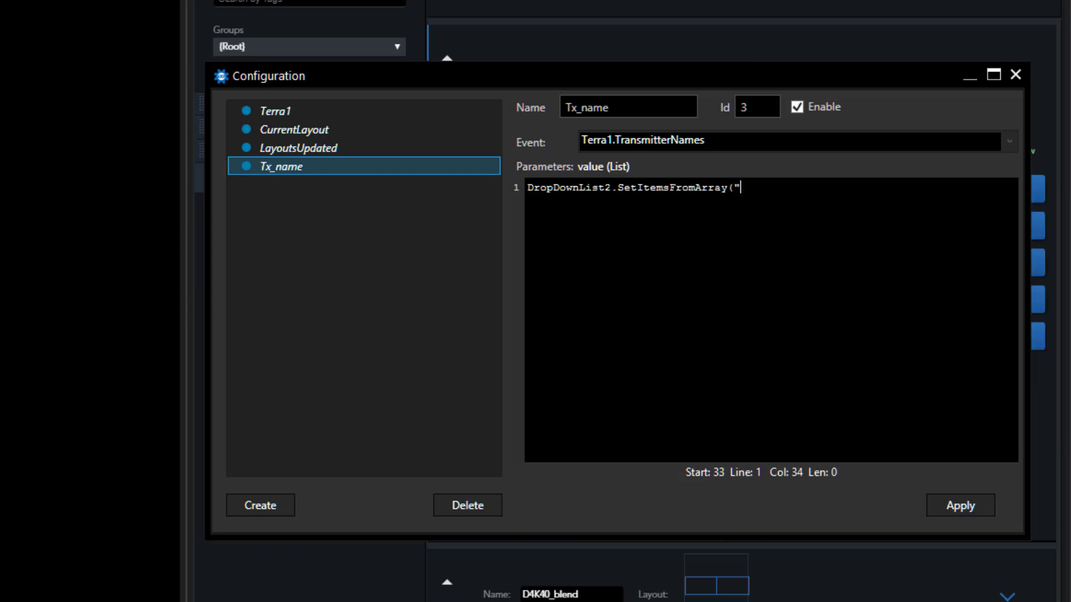
pyautogui.write('value")')
pyautogui.click(987, 509)
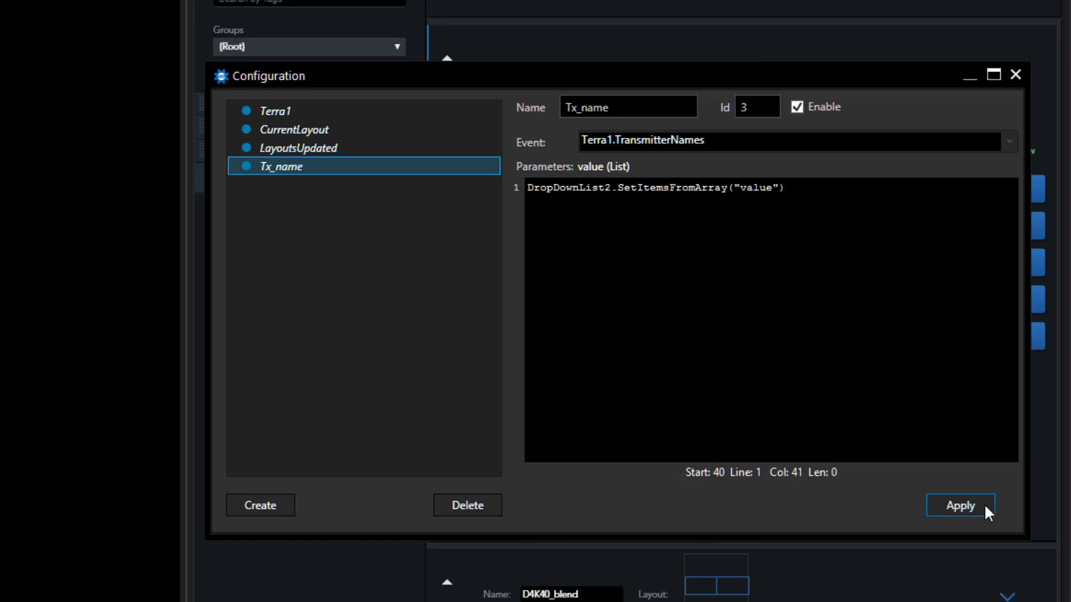
# - Create an event listener named Rx_name that reacts to the Terra1.ReceiverNames event and apply it
pyautogui.click(277, 502)
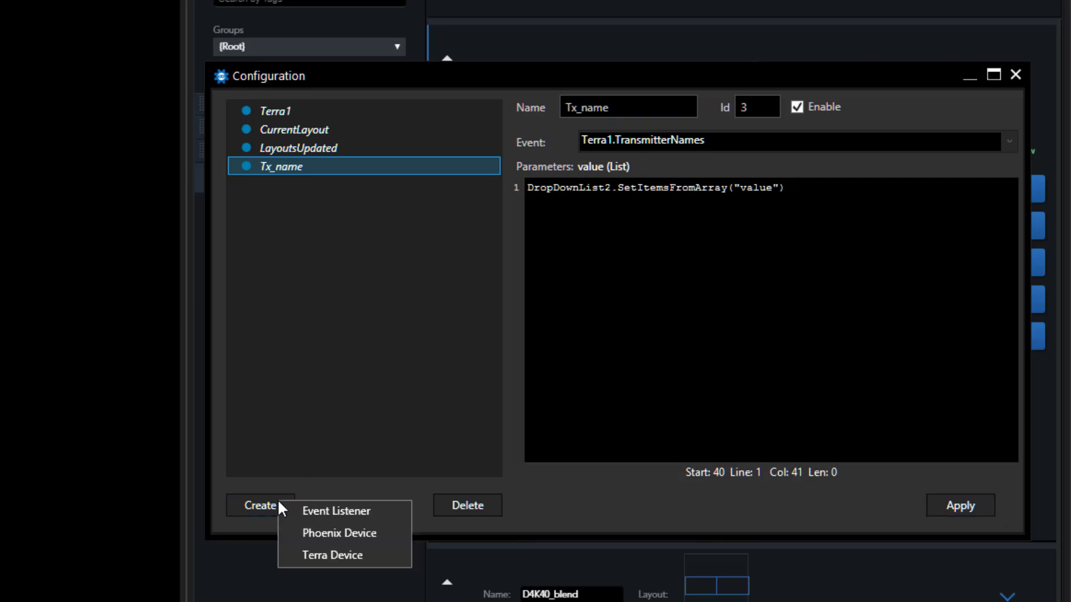
pyautogui.click(342, 518)
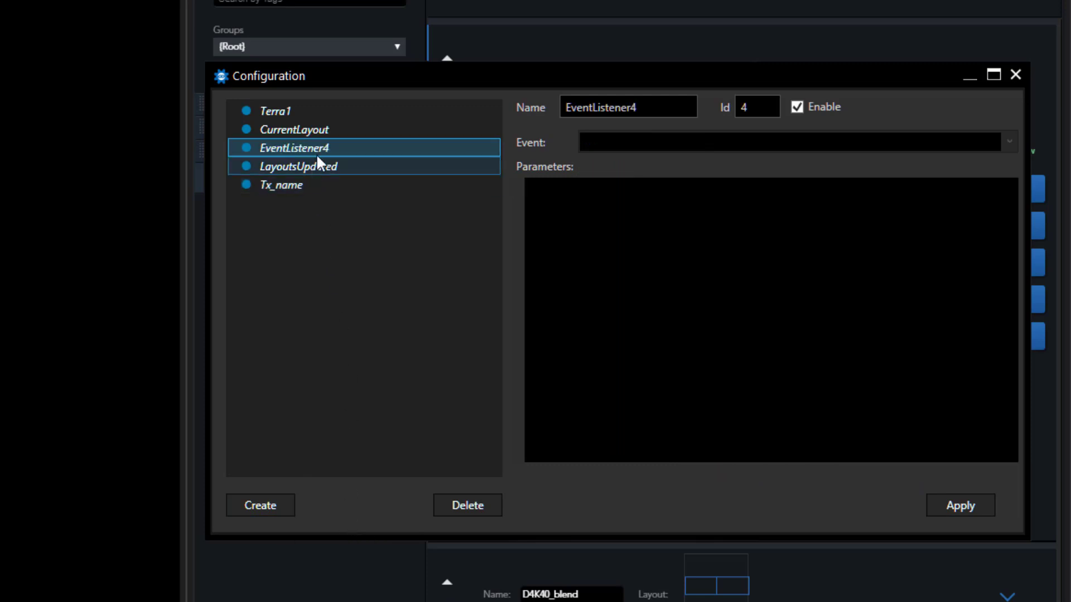
pyautogui.write('R')
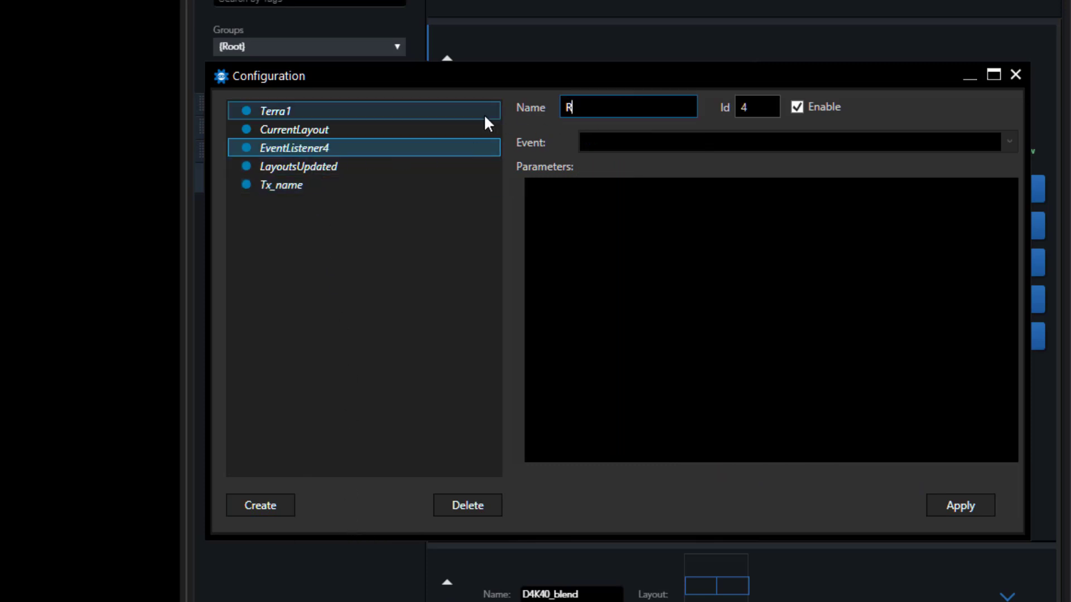
pyautogui.write('x_names')
pyautogui.press('BackSpace')
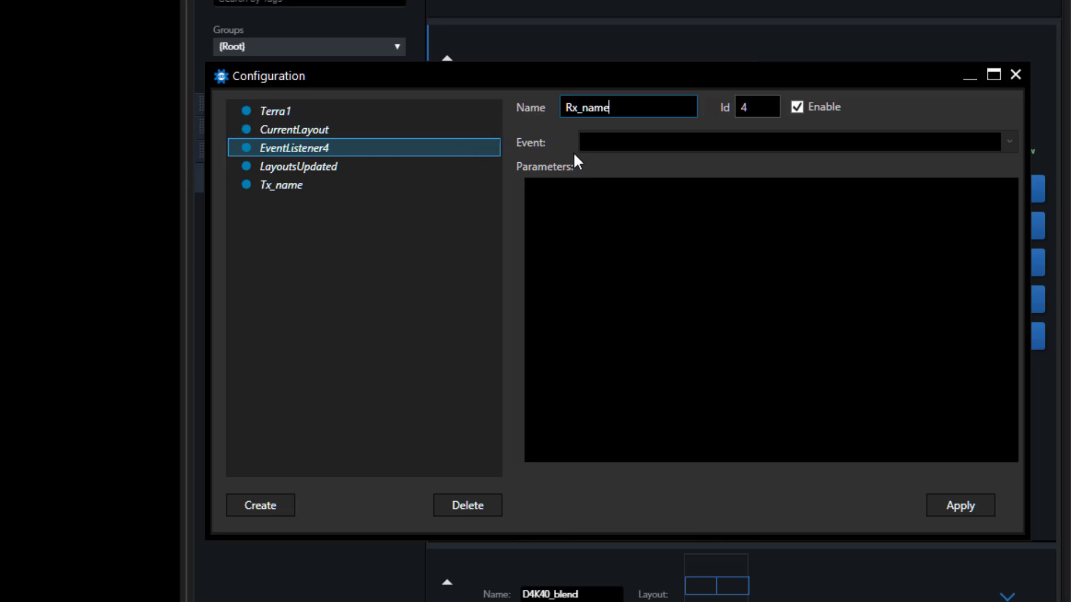
pyautogui.click(586, 142)
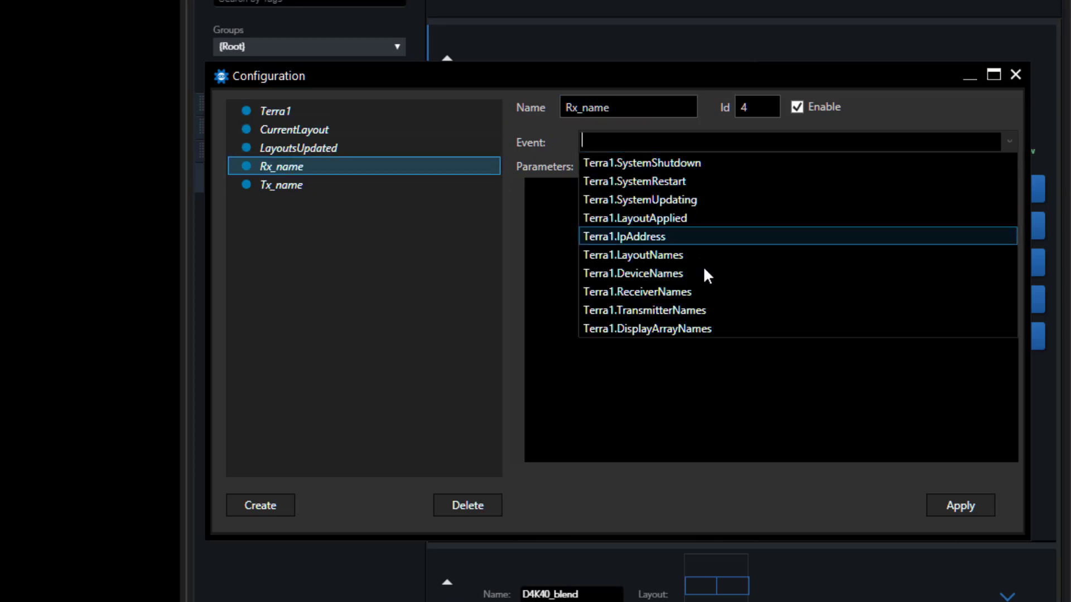
pyautogui.click(702, 295)
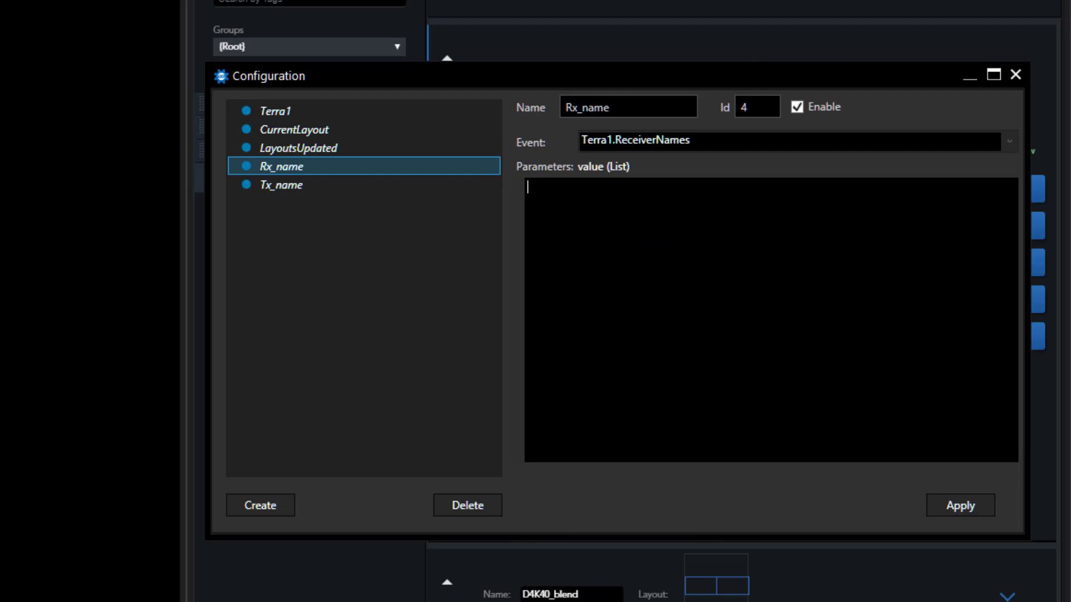
pyautogui.click(975, 501)
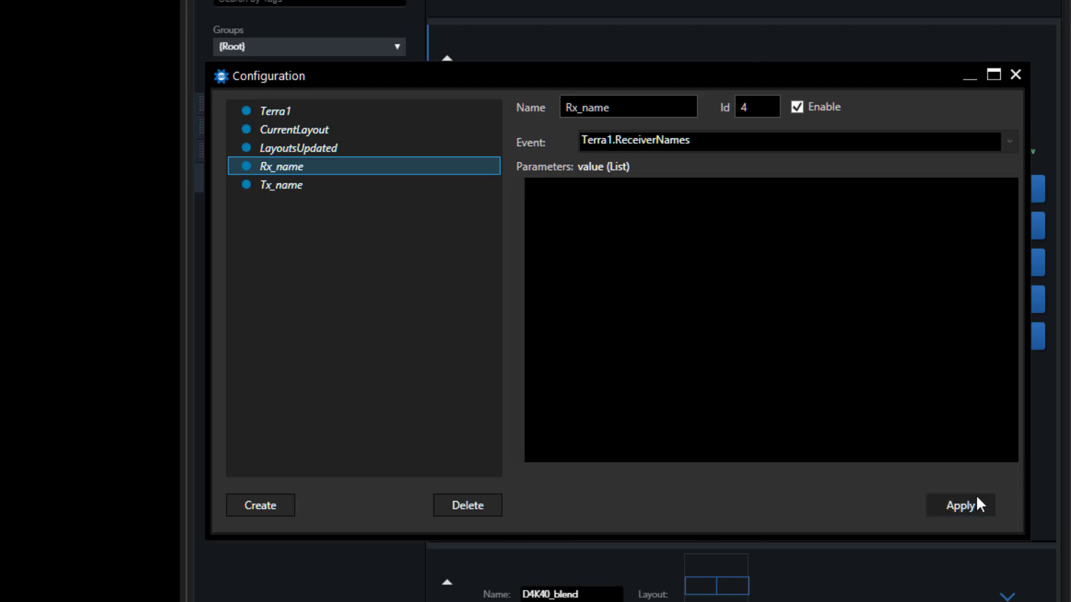
# - Copy the whole script of the Tx_name listener into the empty script of the Rx_name listener
pyautogui.click(279, 186)
pyautogui.click(597, 187)
pyautogui.hotkey('ctrl', 'a')
pyautogui.hotkey('ctrl', 'c')
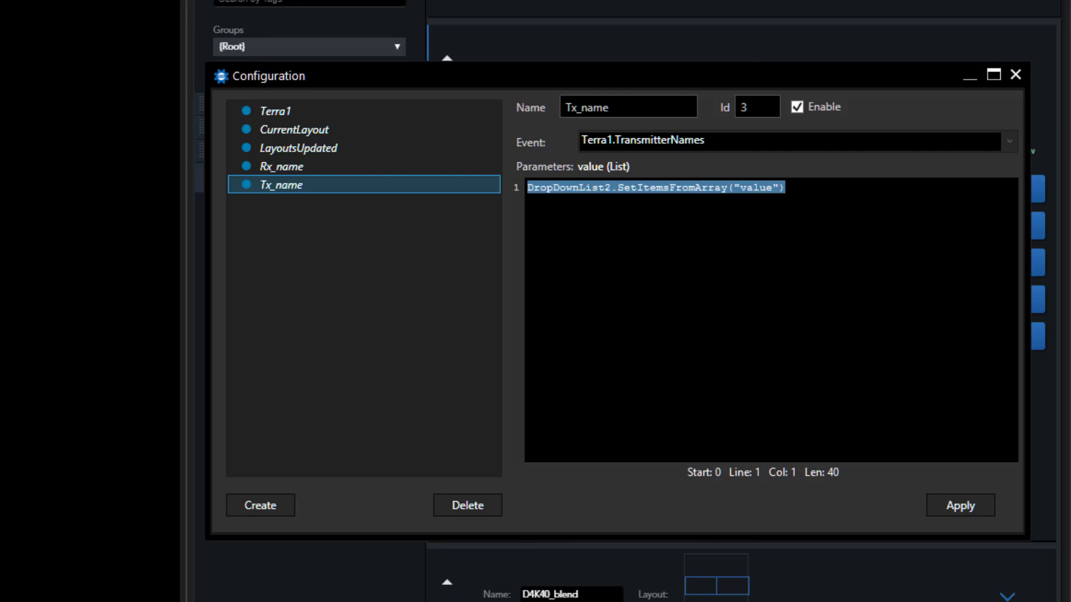
pyautogui.click(334, 169)
pyautogui.hotkey('ctrl', 'v')
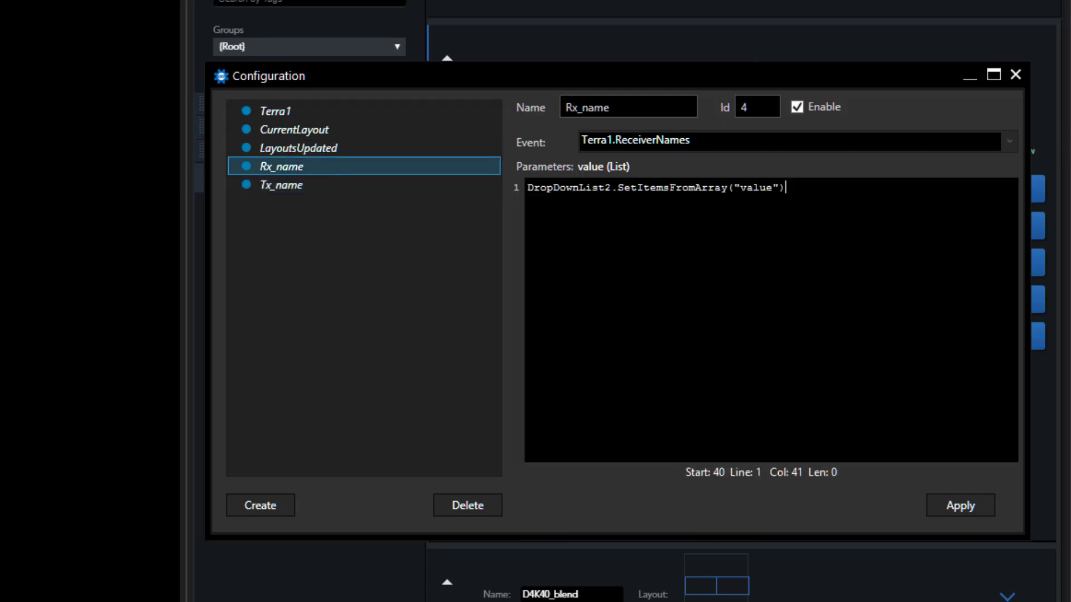
# - Change the target in Rx_name's script to DropDownList3 and apply the listener
pyautogui.click(607, 188)
pyautogui.press('Delete')
pyautogui.write('3')
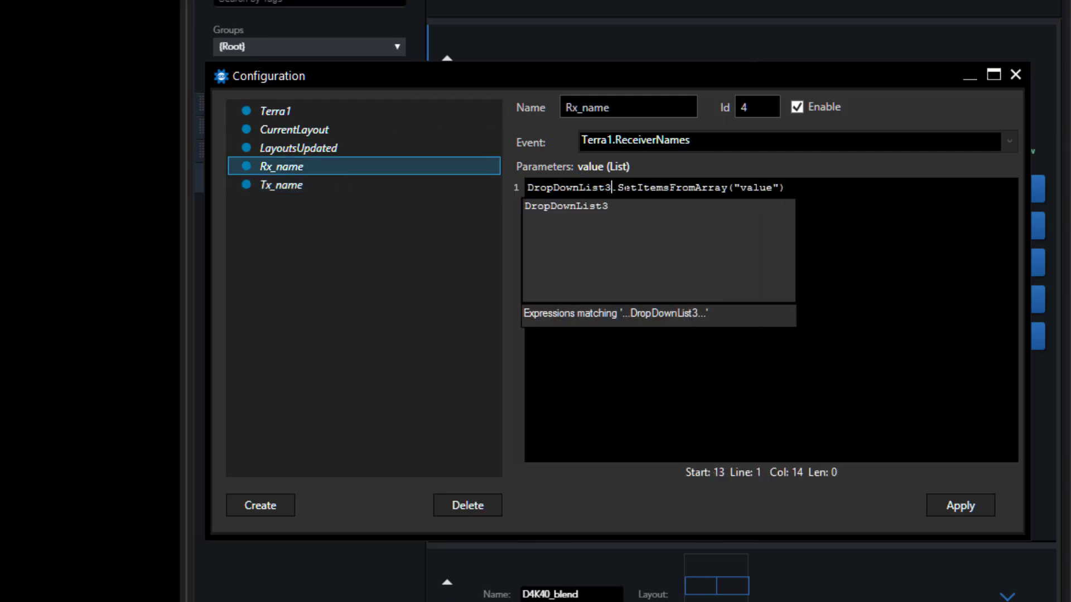
pyautogui.click(989, 509)
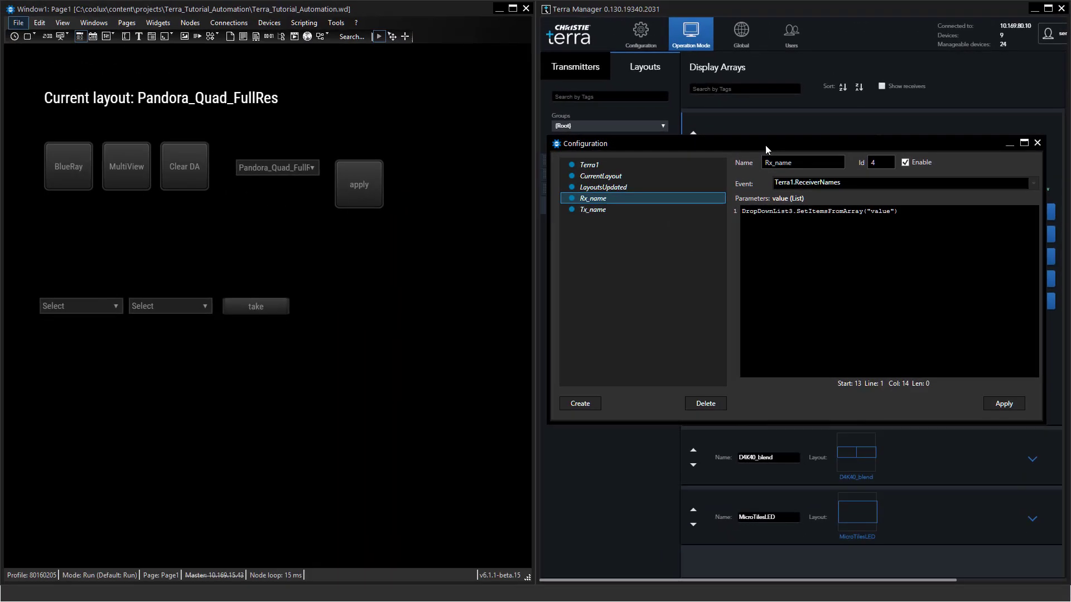
# - Move the Configuration window lower to uncover the Terra Manager view and check the first new dropdown list's items
pyautogui.moveTo(565, 77); pyautogui.dragTo(583, 274)
pyautogui.moveTo(774, 262); pyautogui.dragTo(774, 262)
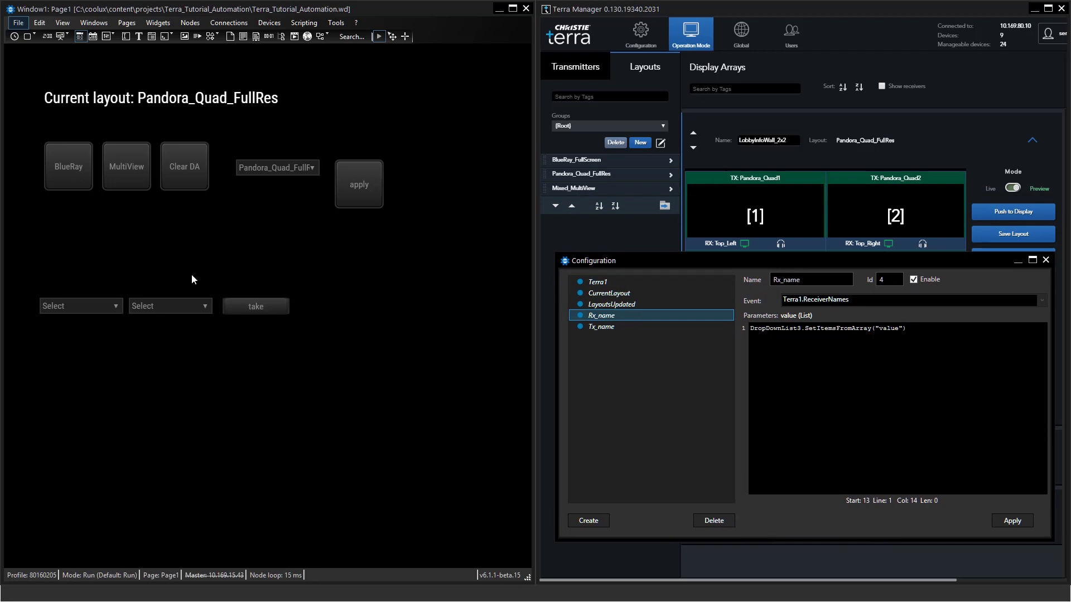
pyautogui.click(115, 307)
pyautogui.click(115, 307)
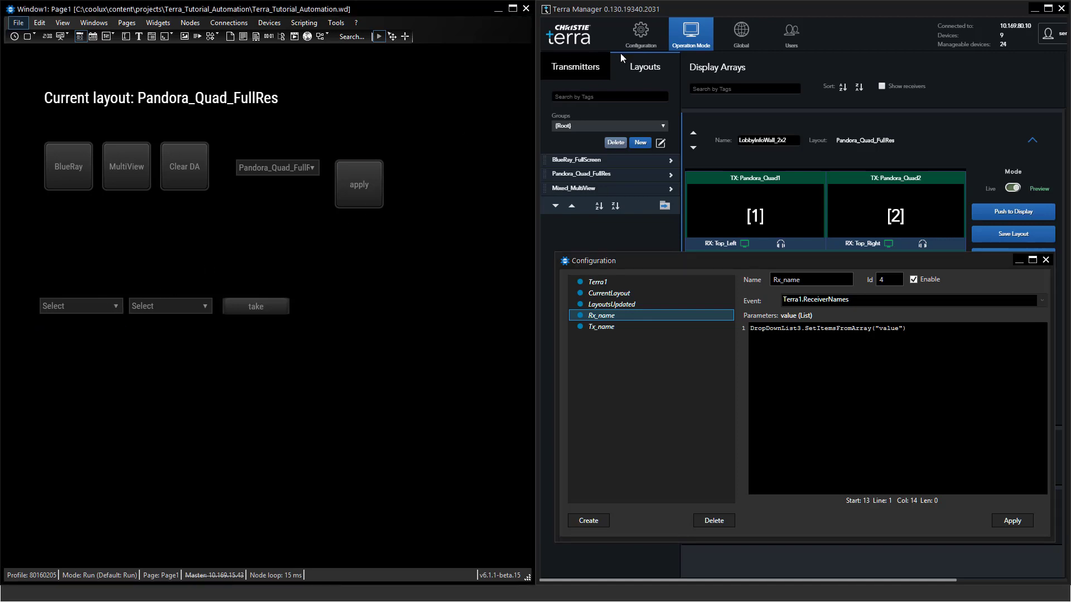
# - In Terra Manager's devices setup, rename the transmitter Pandora_Quad1 as test, save it, and check both new dropdown lists on the page
pyautogui.click(640, 35)
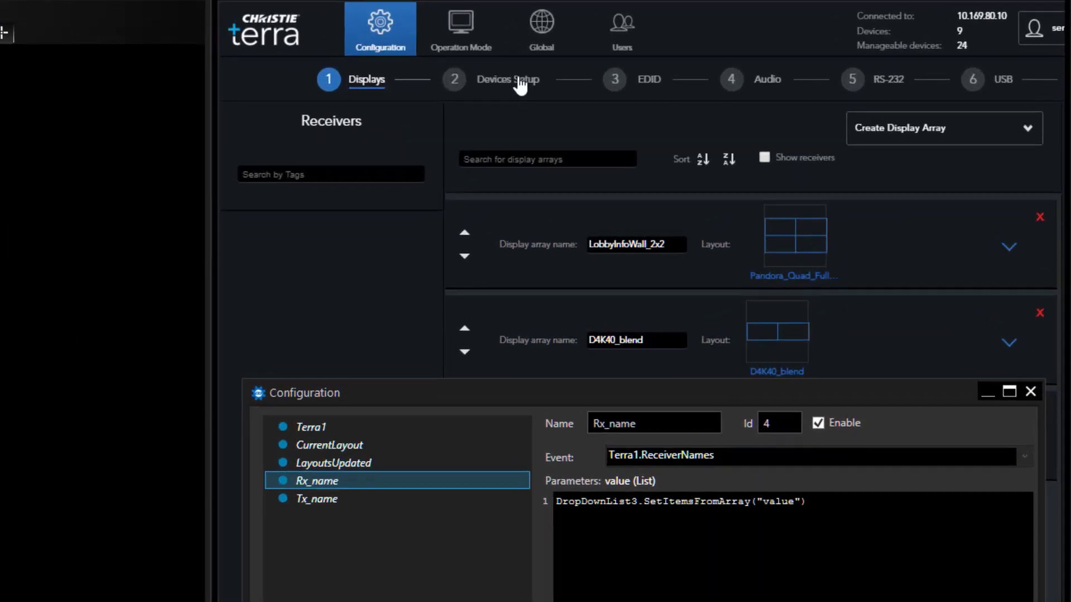
pyautogui.click(704, 66)
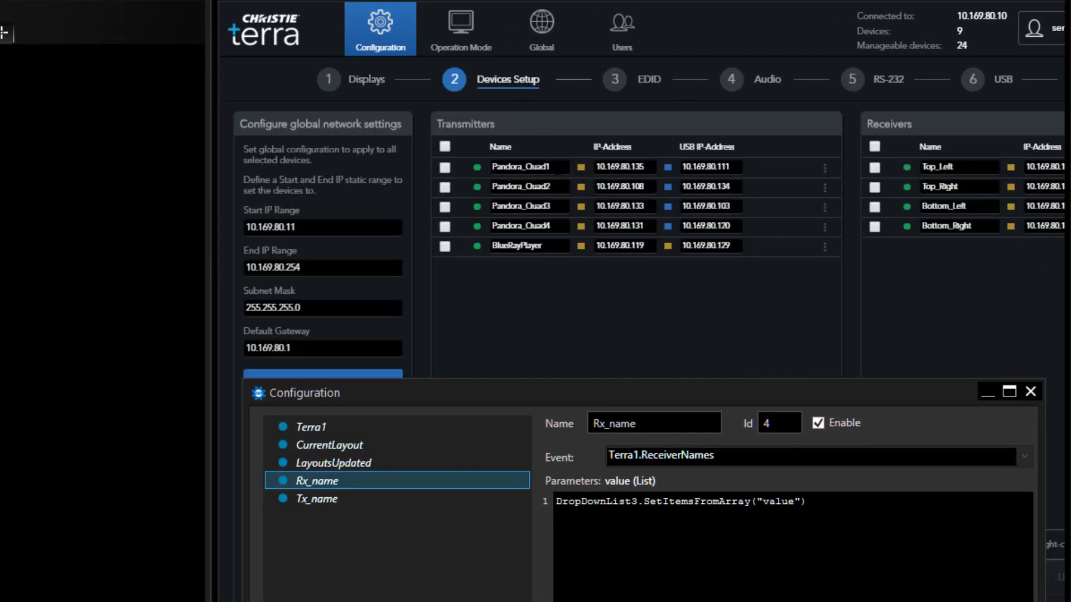
pyautogui.doubleClick(558, 171)
pyautogui.click(560, 168)
pyautogui.hotkey('ctrl', 'a')
pyautogui.write('test')
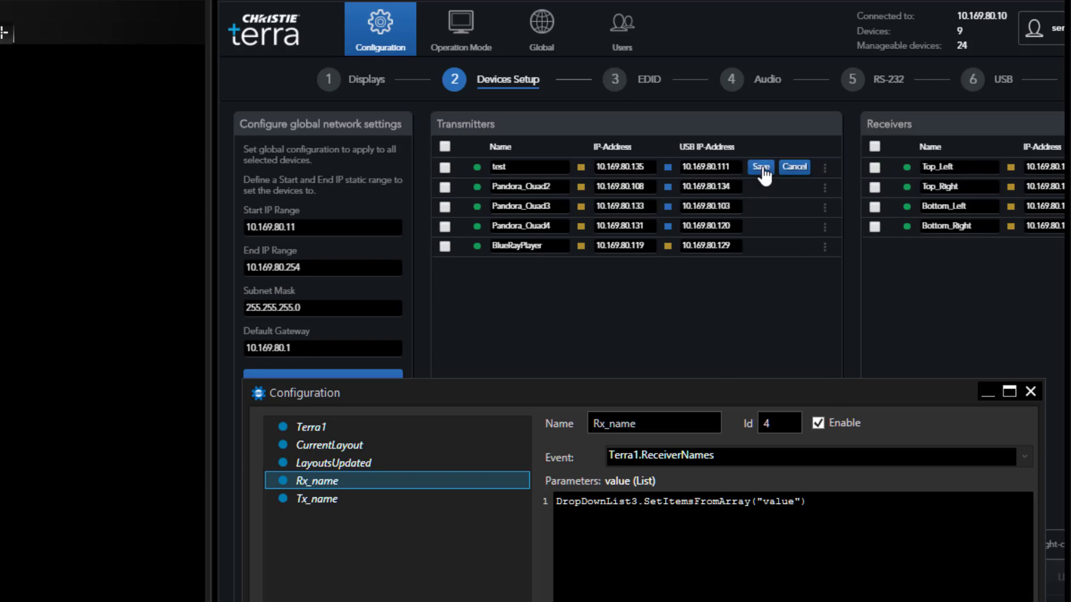
pyautogui.click(761, 167)
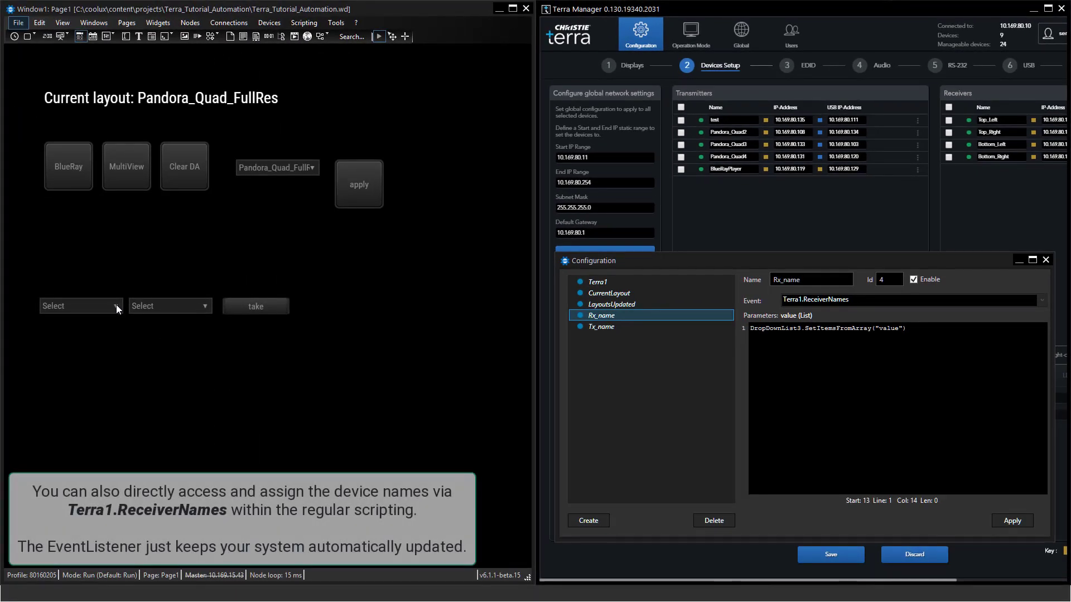
pyautogui.click(116, 306)
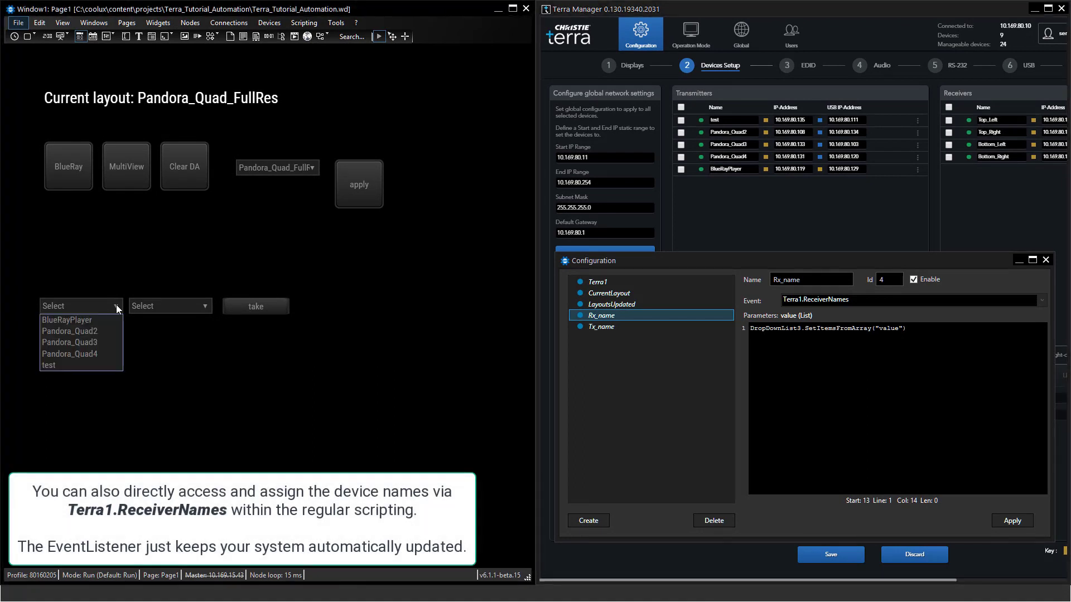
pyautogui.click(205, 308)
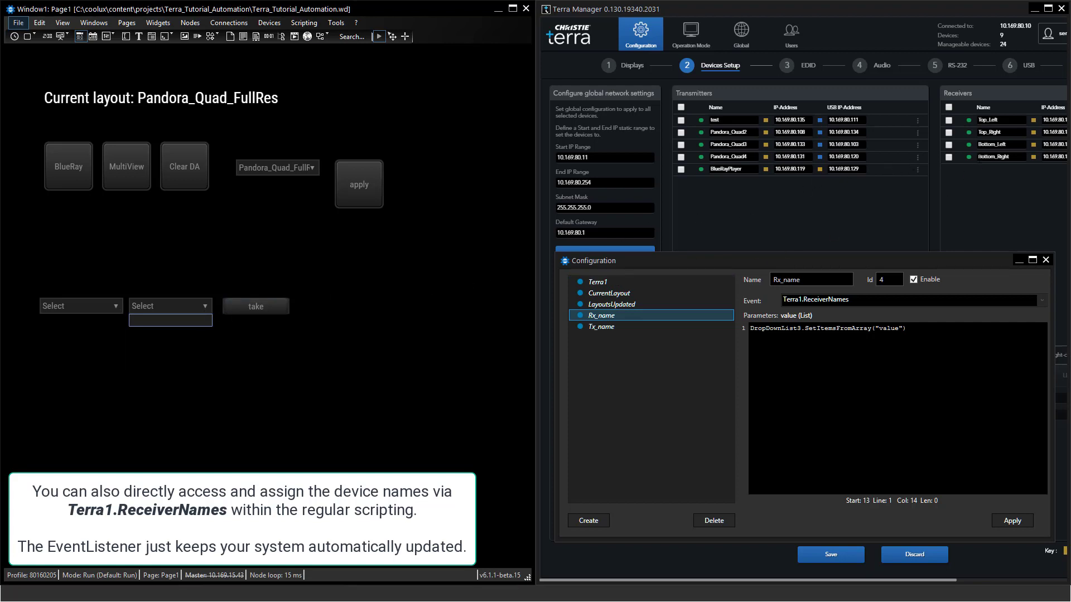
# - Rename the receiver Top_Left as Left in Terra Manager and check the items of the transmitter and receiver dropdown lists
pyautogui.doubleClick(1009, 122)
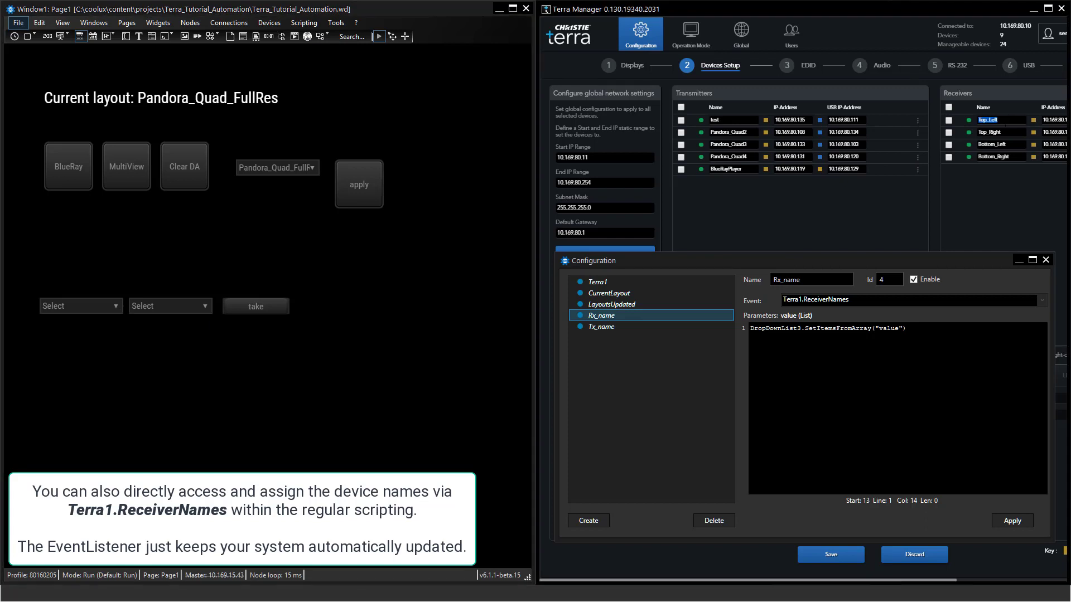
pyautogui.write('Left')
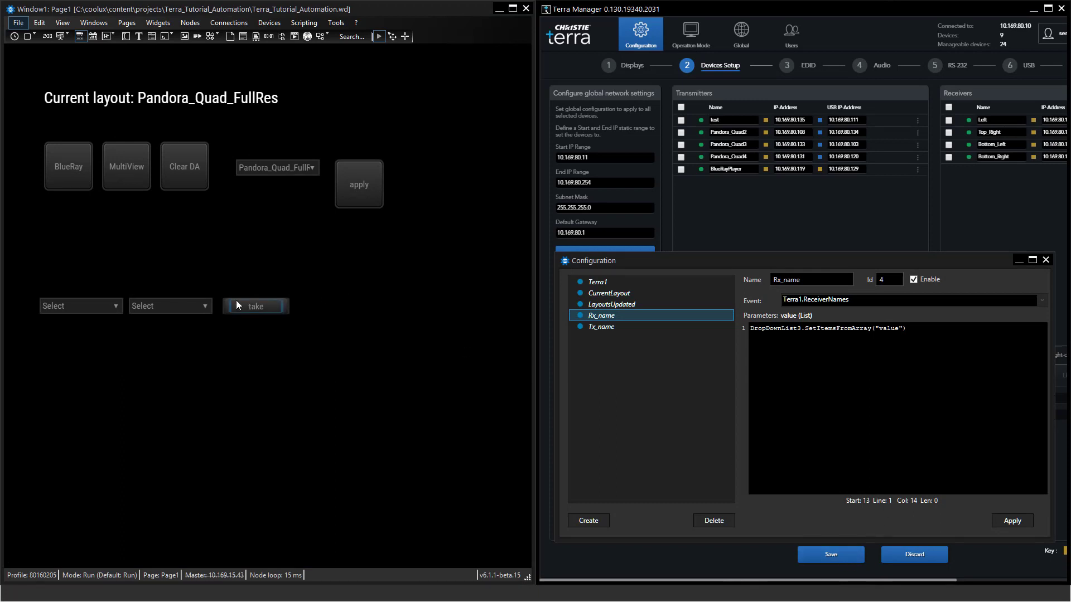
pyautogui.click(112, 307)
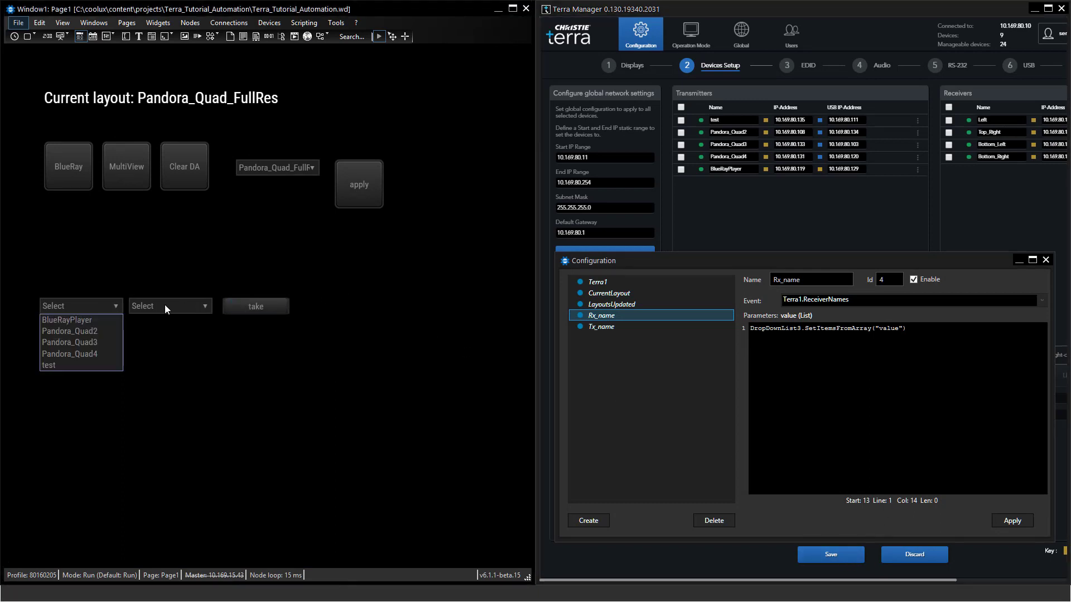
pyautogui.click(196, 303)
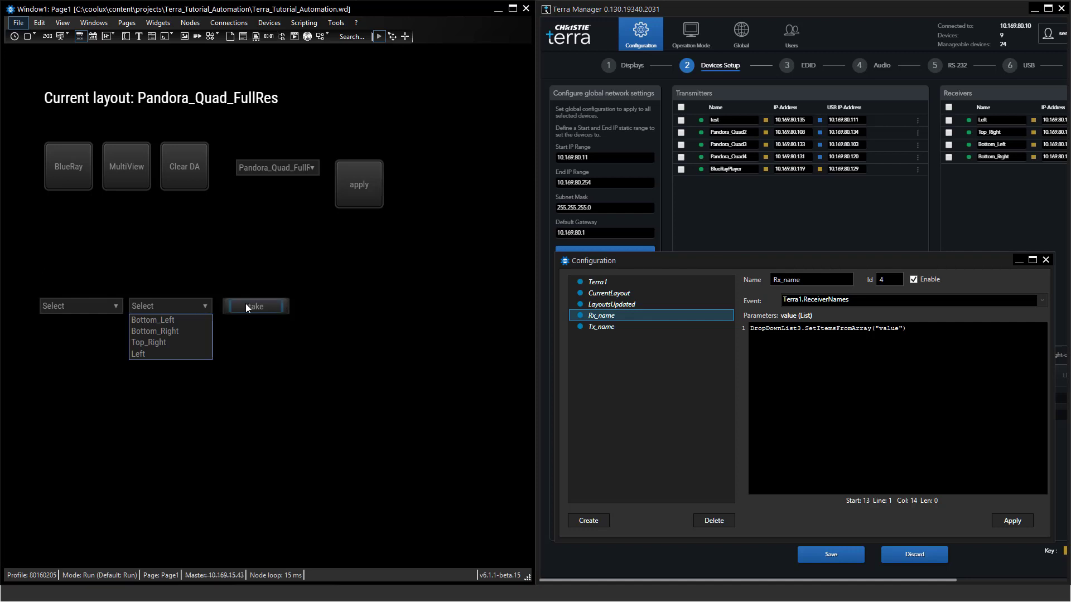
pyautogui.click(316, 337)
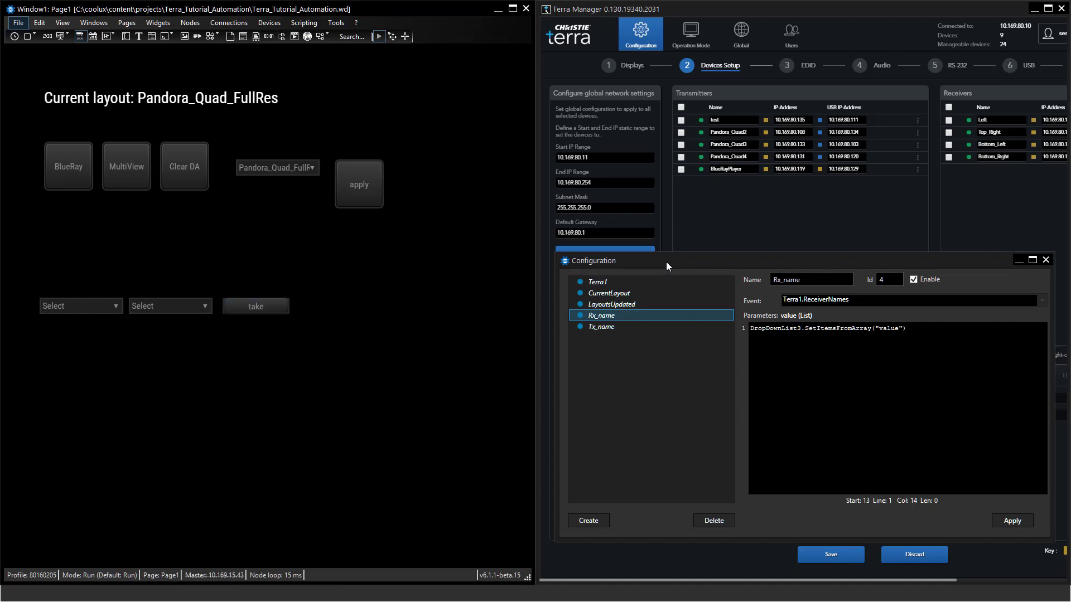
# - Return Terra Manager to Operation Mode with the LobbyInfoWall_2x2 display array in view
pyautogui.click(690, 34)
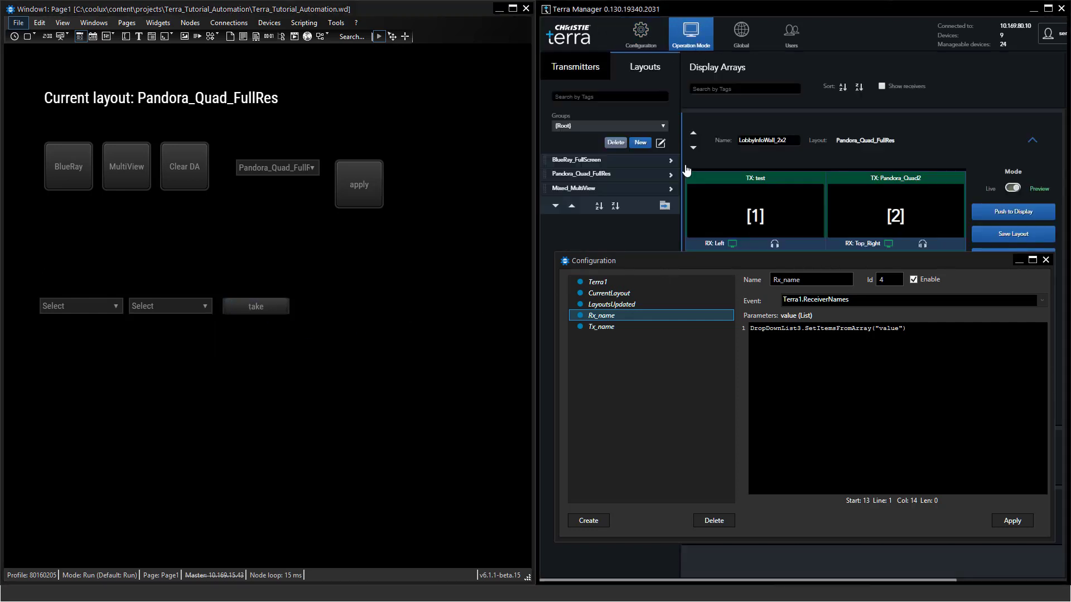